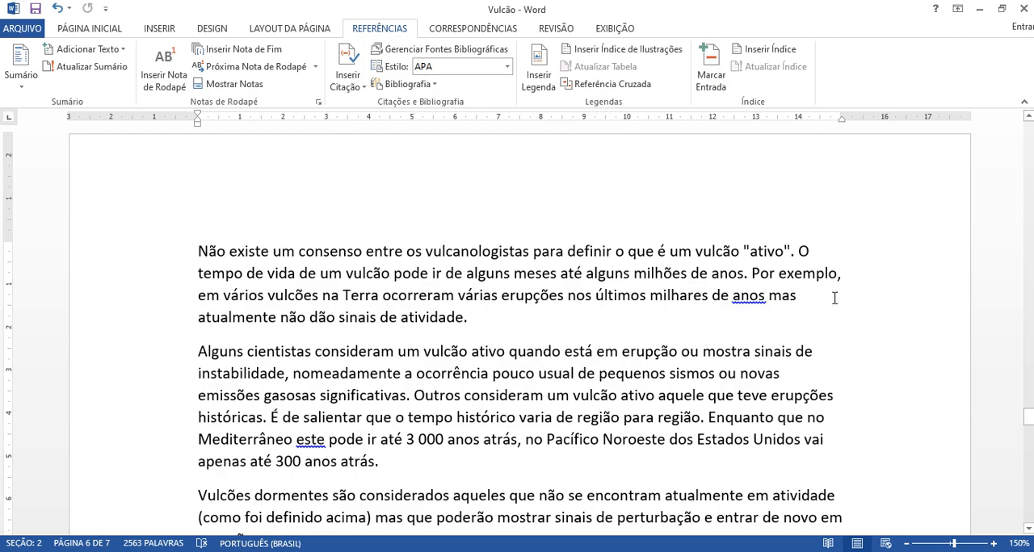
Step: Look through the document from the table of contents to the endnotes, including the "Tipos de vulcão" section
scroll(823, 301, "down", 4)
scroll(813, 300, "down", 10)
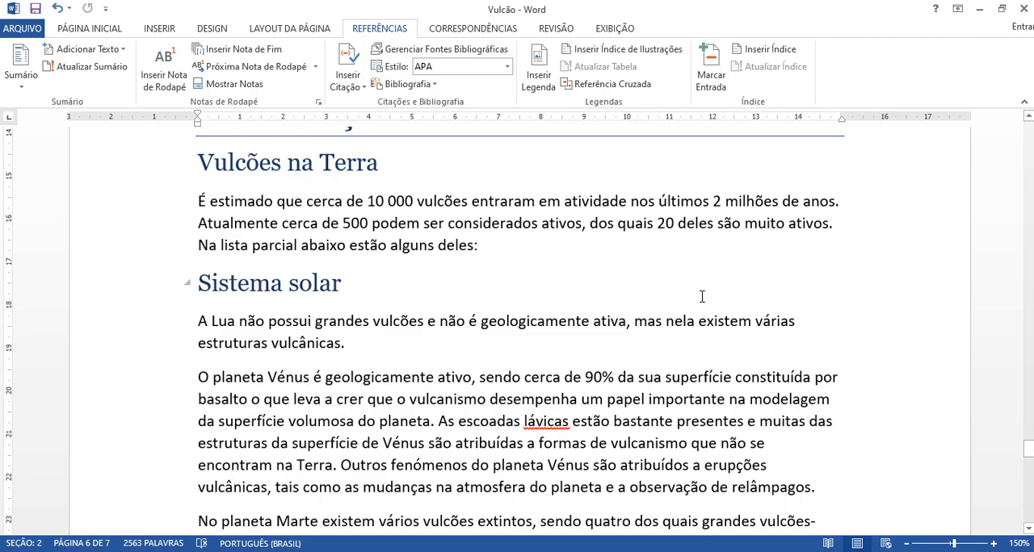
scroll(702, 297, "up", 6)
left_click_drag(1030, 442, 1030, 128)
scroll(416, 262, "down", 2)
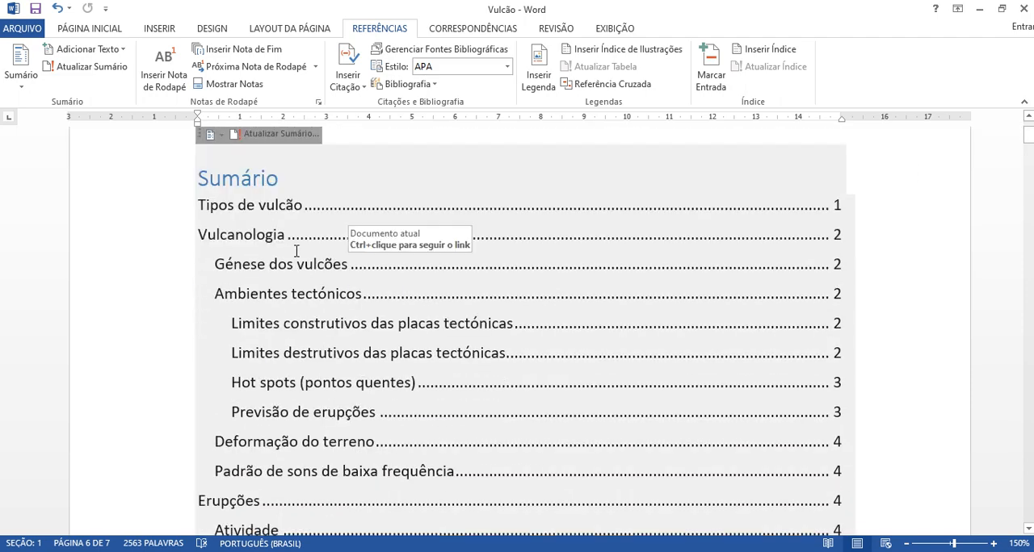
scroll(162, 250, "up", 2)
left_click(155, 250)
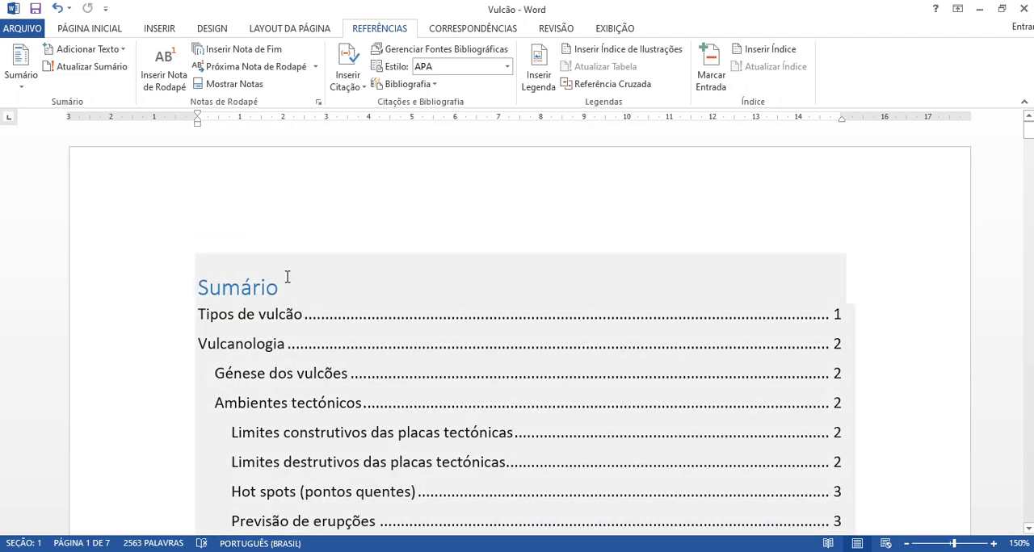
scroll(229, 316, "down", 10)
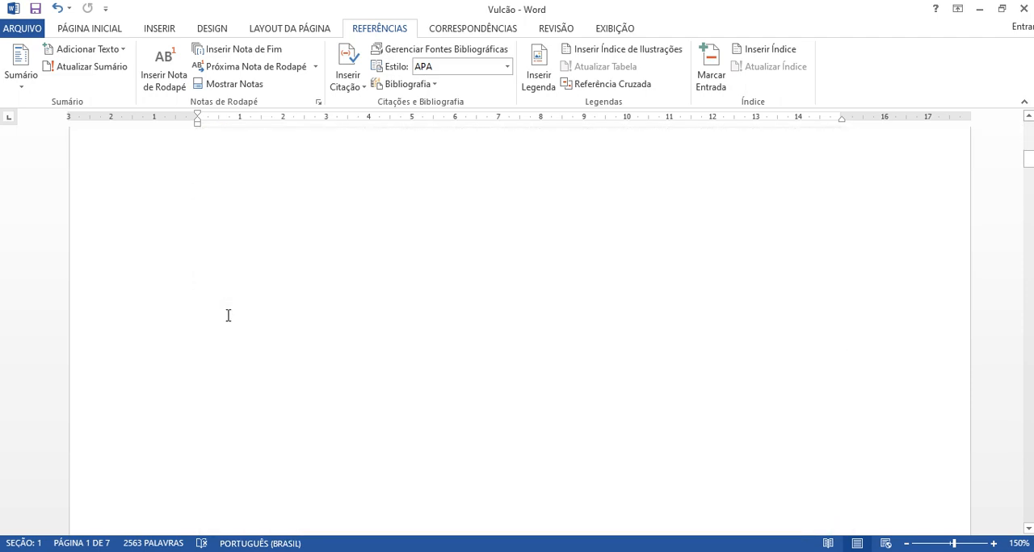
scroll(227, 321, "down", 10)
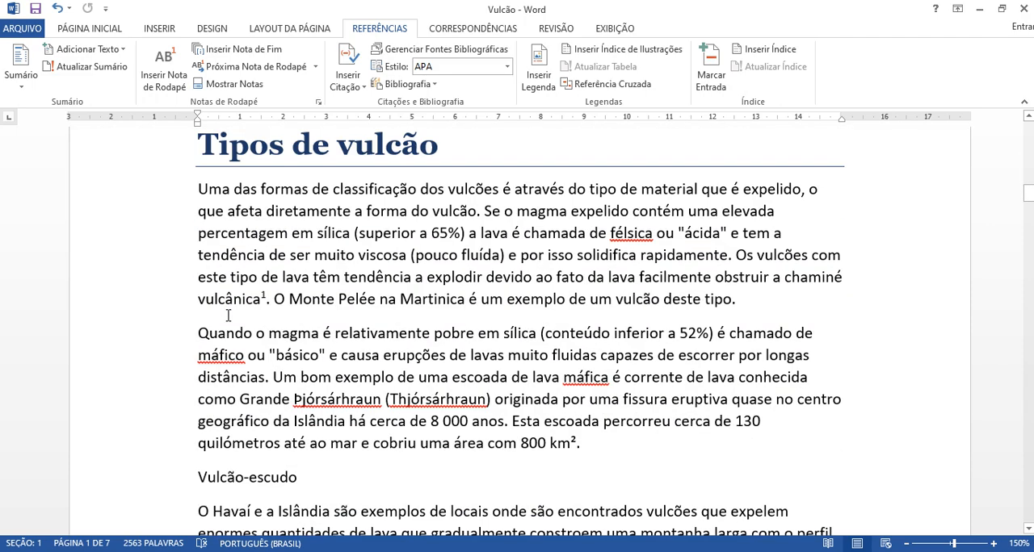
scroll(229, 317, "down", 3)
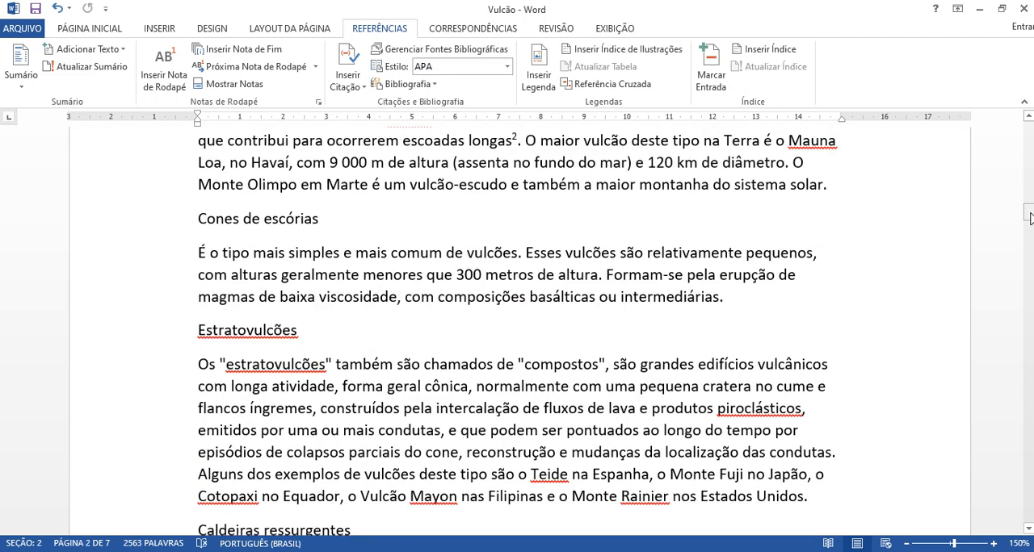
left_click_drag(1028, 216, 1028, 492)
scroll(751, 393, "up", 3)
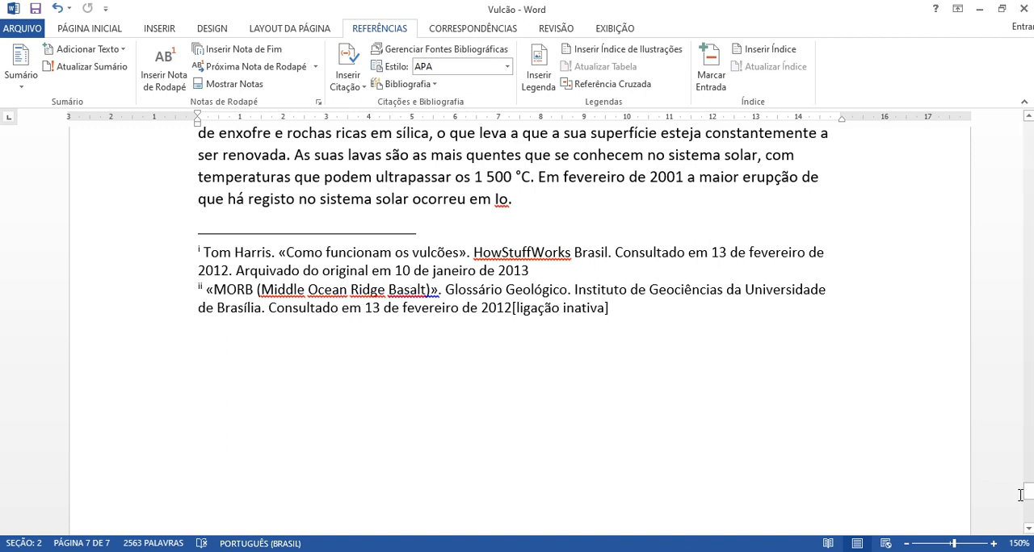
left_click_drag(1028, 493, 1028, 159)
scroll(727, 271, "down", 7)
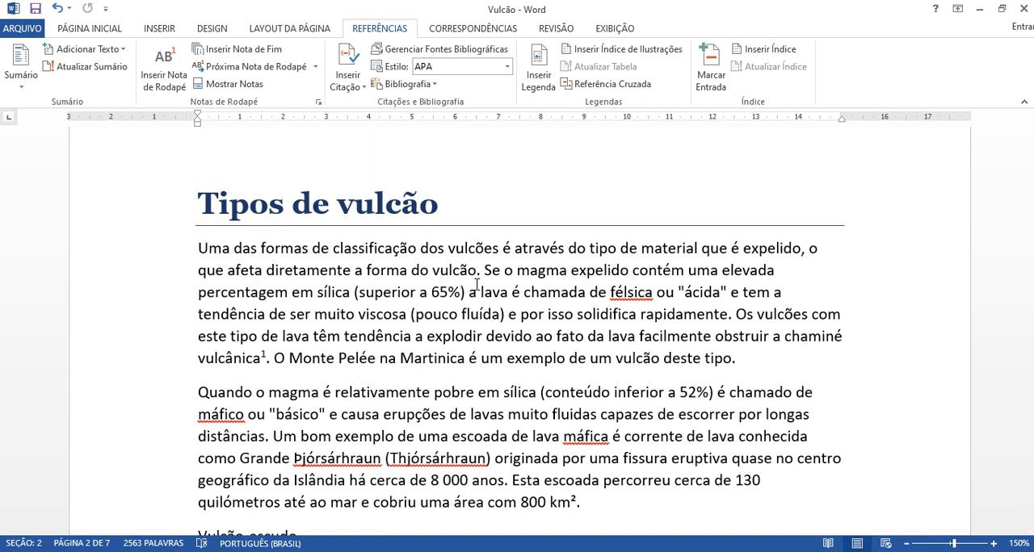
Step: Mark the word "félsica" in the first paragraph under "Tipos de vulcão" as a current-page index entry
triple_click(628, 297)
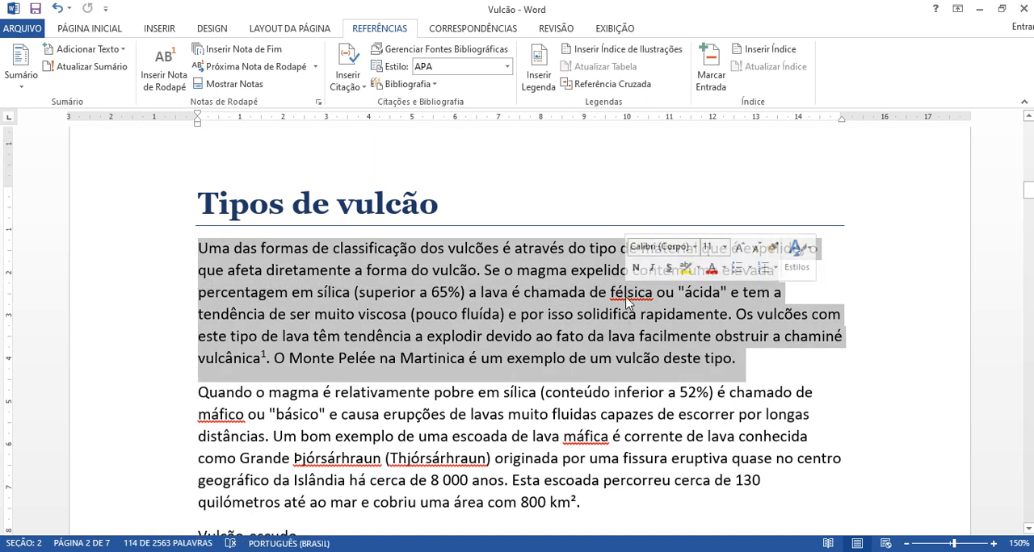
double_click(628, 298)
left_click(635, 314)
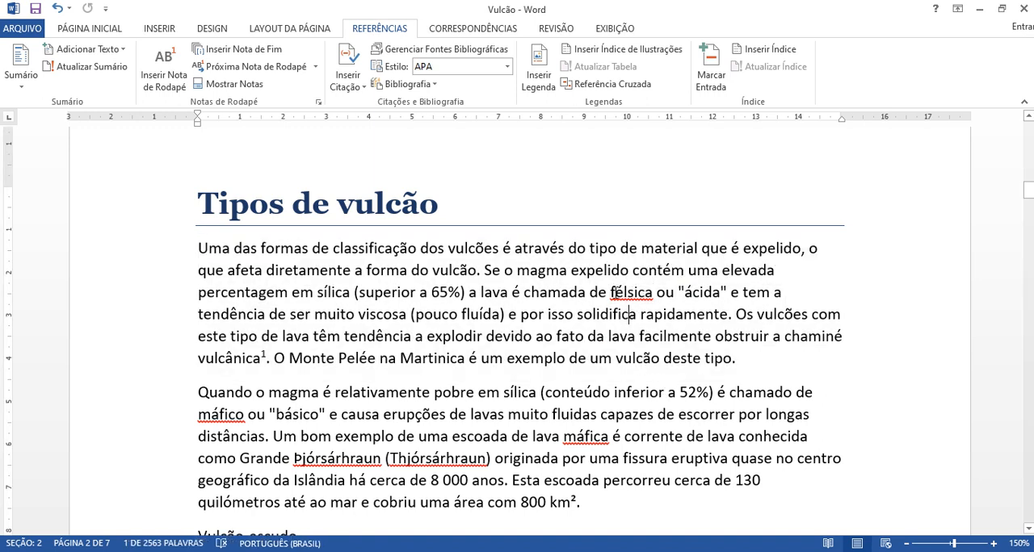
left_click_drag(610, 292, 655, 292)
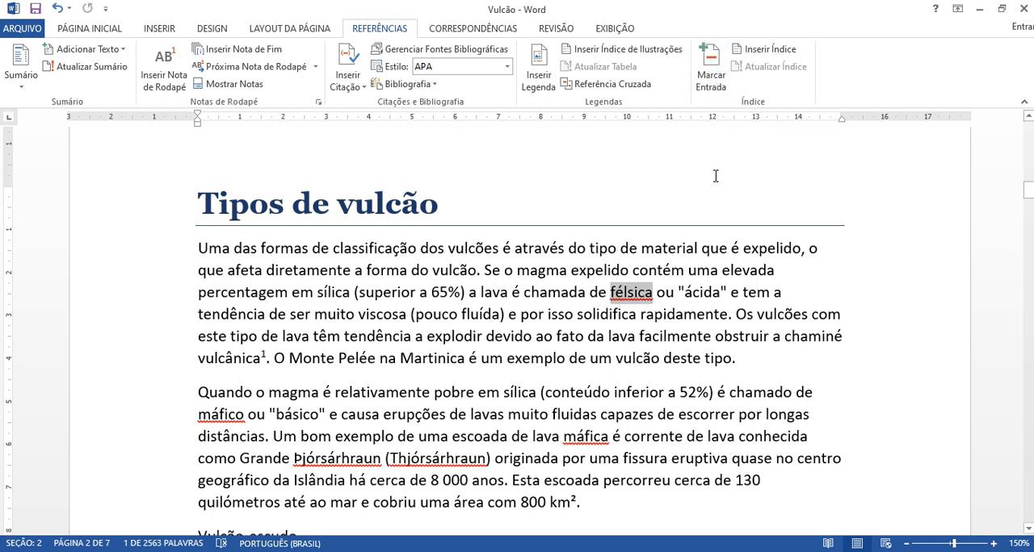
left_click(711, 77)
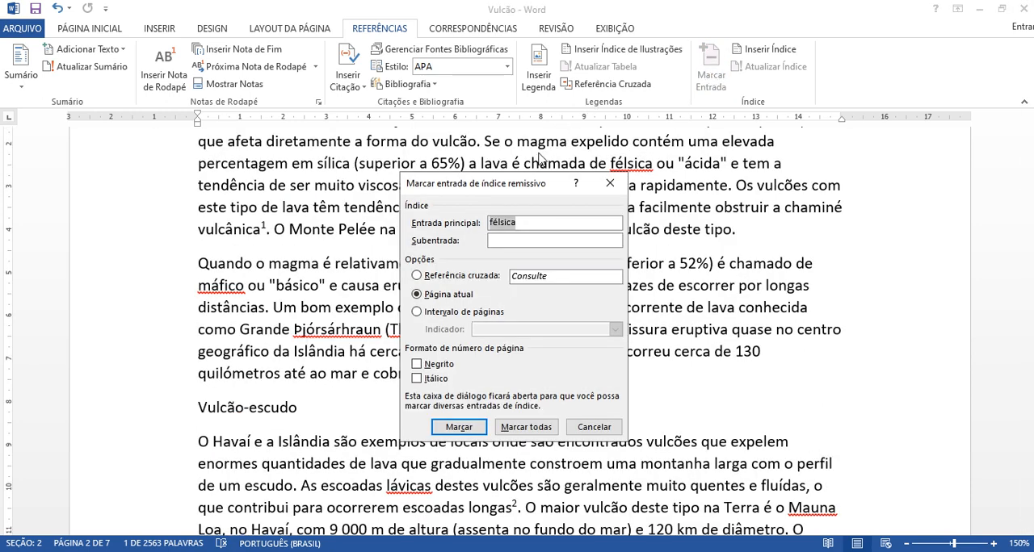
left_click_drag(515, 184, 782, 156)
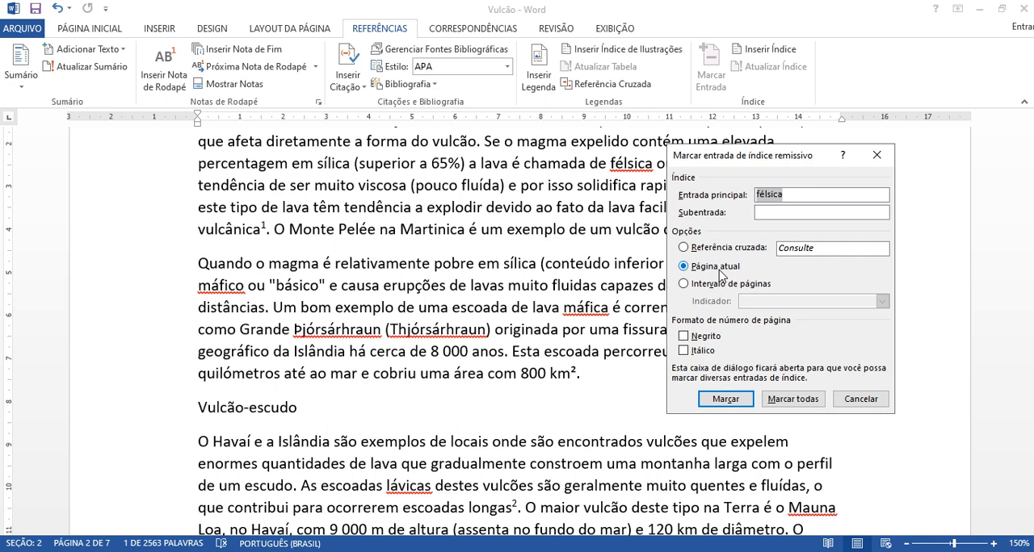
left_click(724, 399)
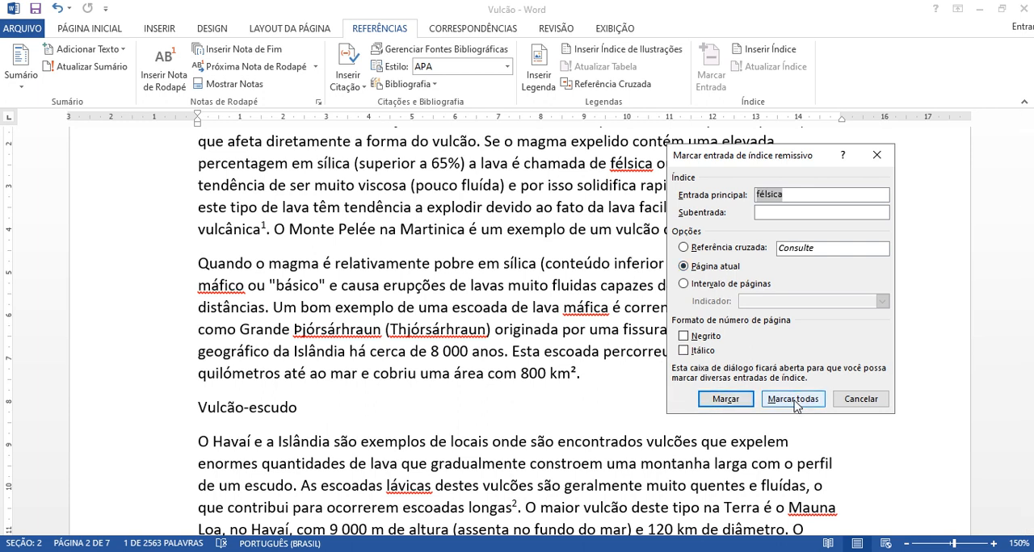
left_click(794, 404)
left_click(725, 399)
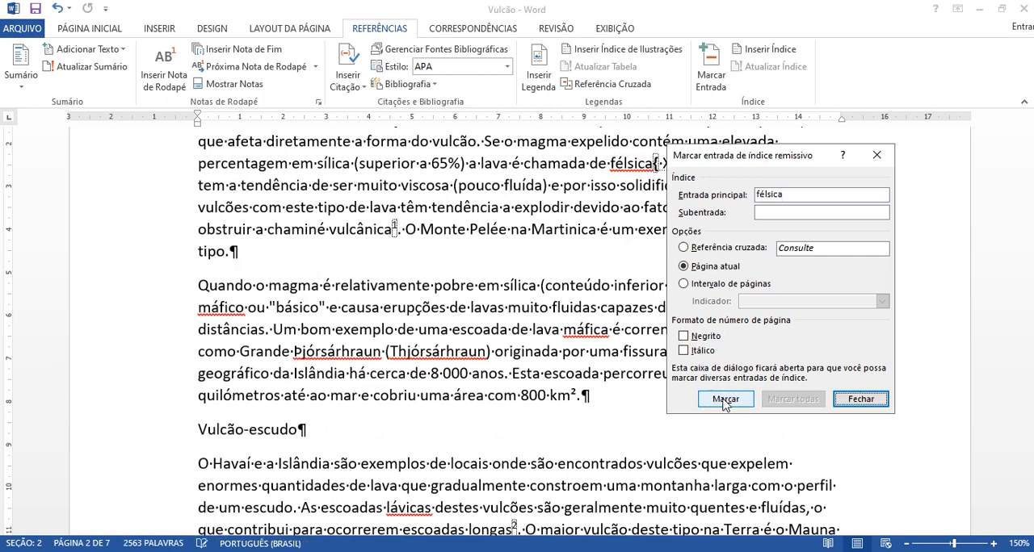
left_click_drag(769, 159, 839, 237)
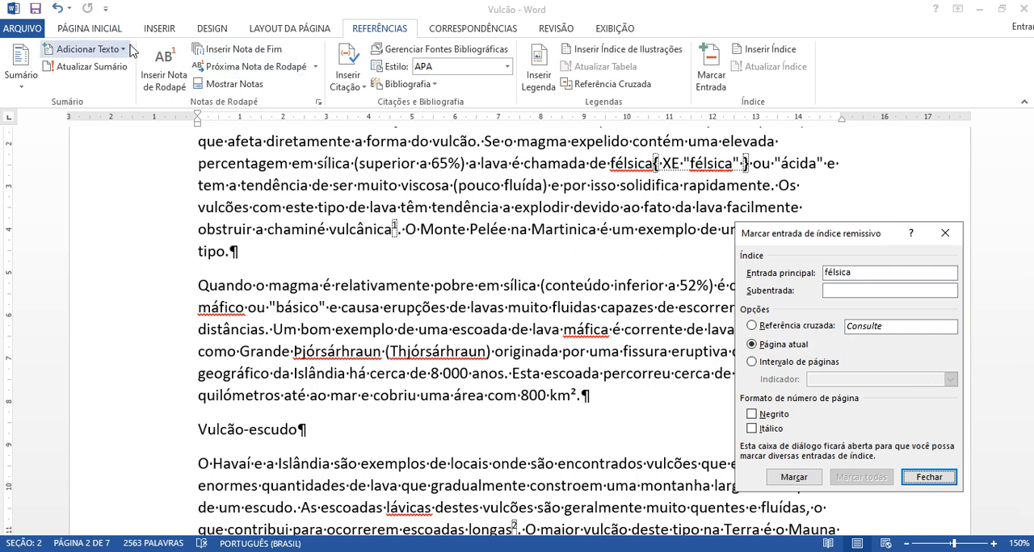
Step: Hide the paragraph marks and hidden formatting symbols and show them again
left_click(90, 28)
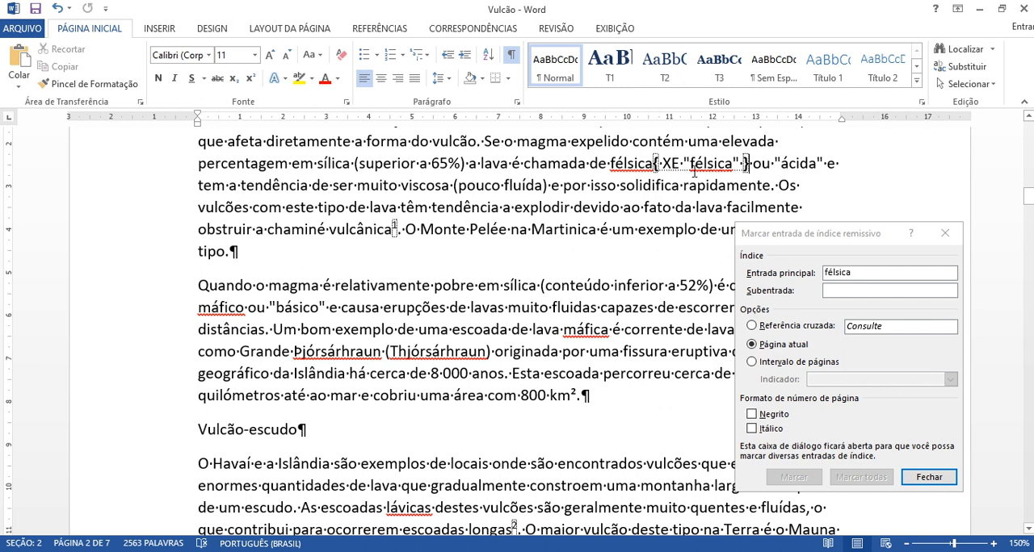
left_click(511, 55)
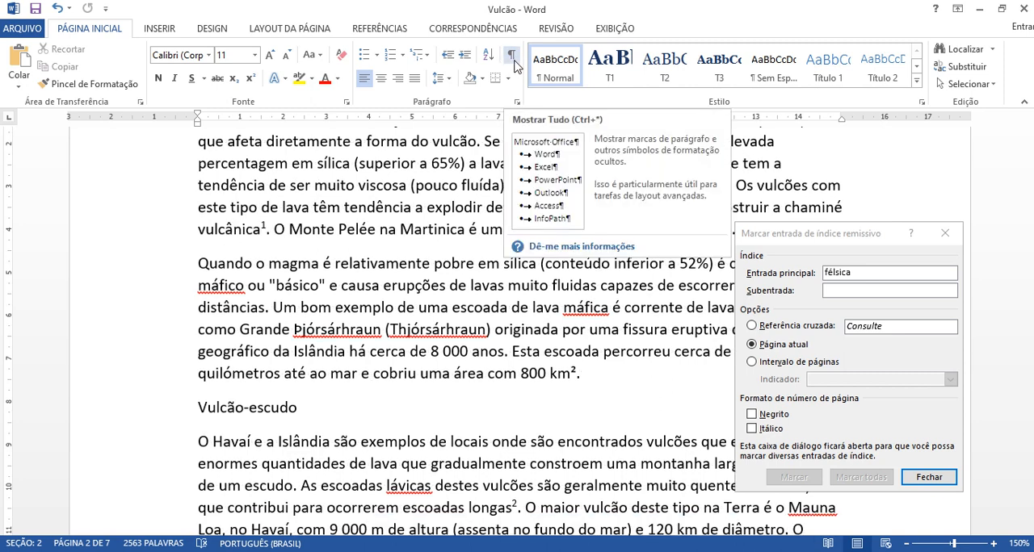
left_click(514, 63)
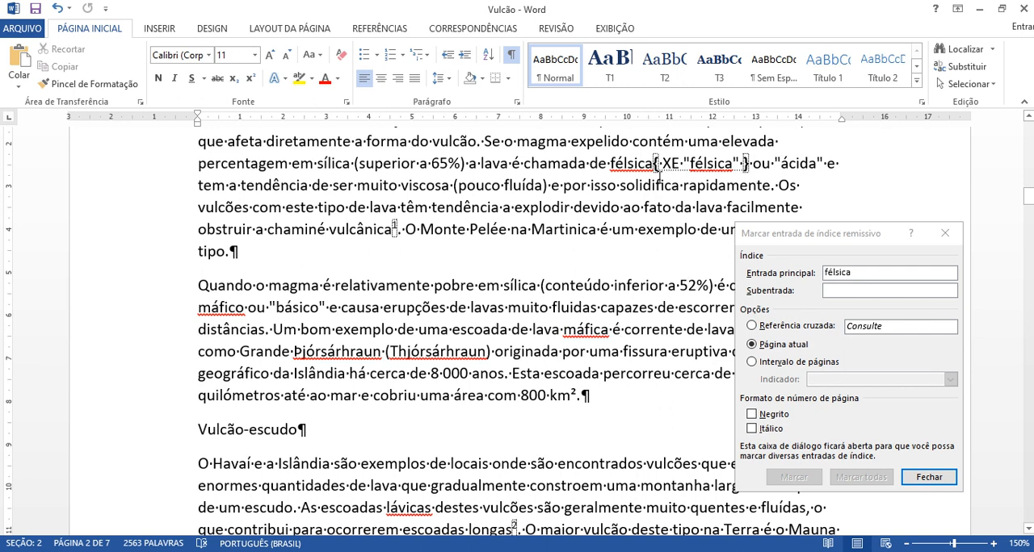
Step: Mark the word "máfica" in the second paragraph under "Tipos de vulcão" as a main index entry
double_click(586, 329)
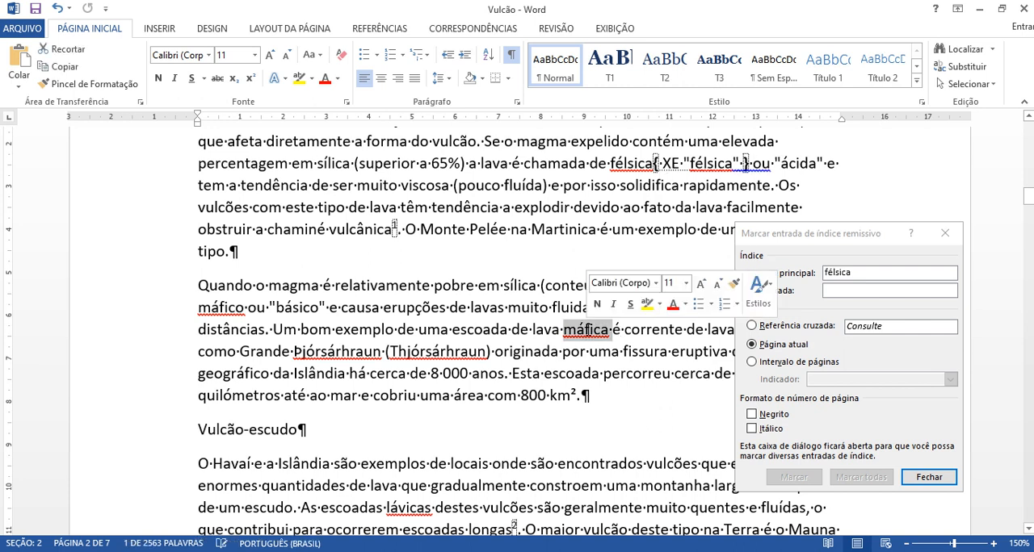
left_click(824, 235)
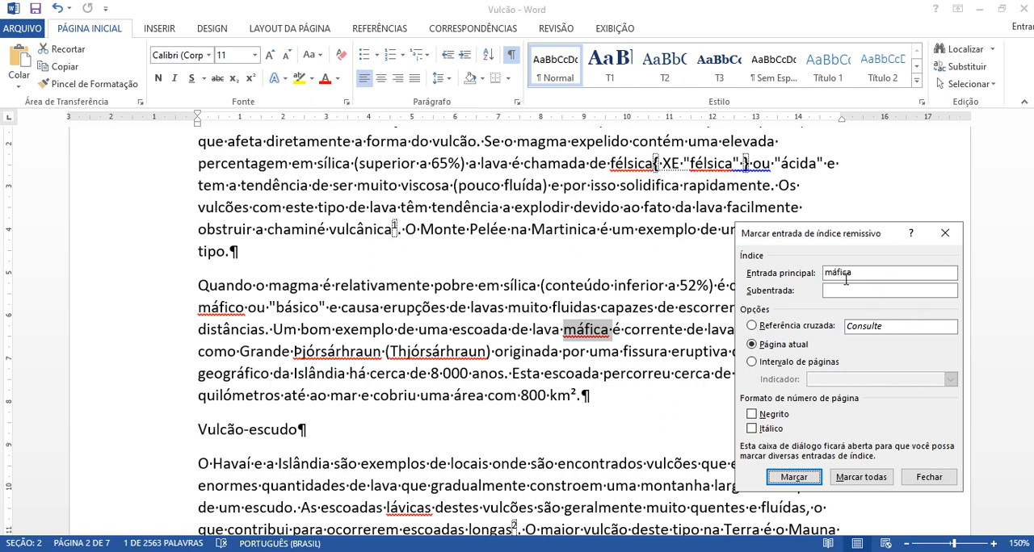
left_click(795, 477)
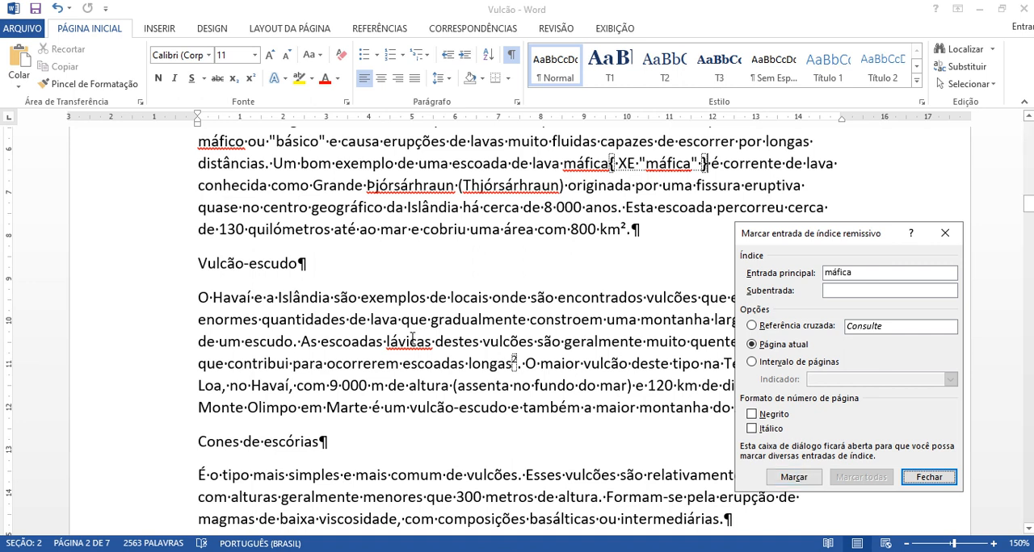
Step: Mark the word "lávicas" in the "Vulcão-escudo" paragraph as a main index entry
double_click(411, 339)
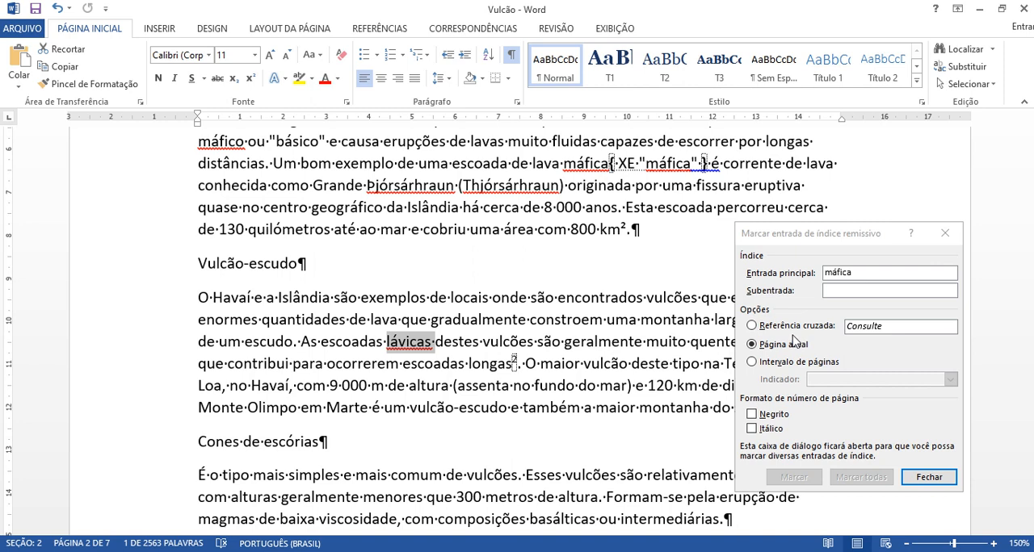
left_click(809, 239)
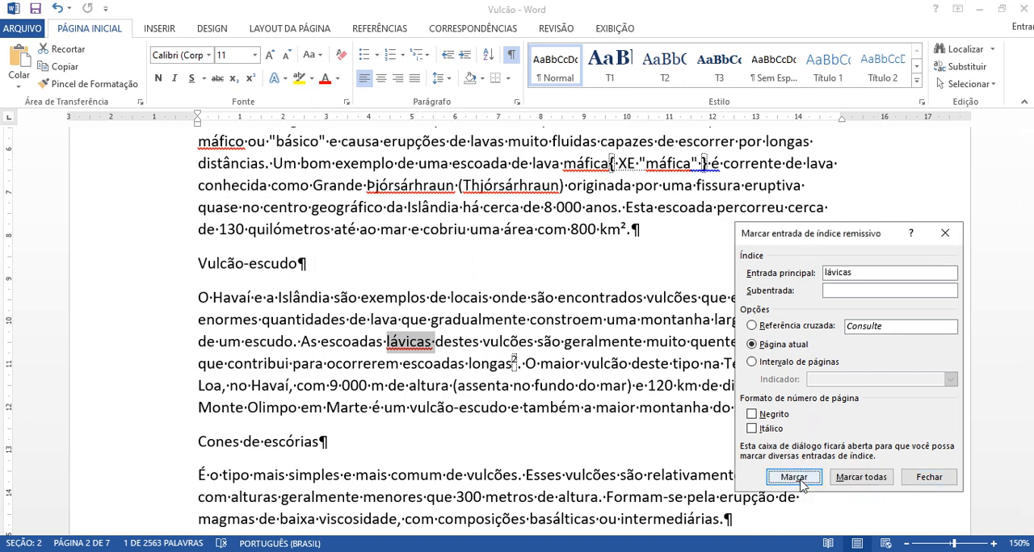
left_click(795, 478)
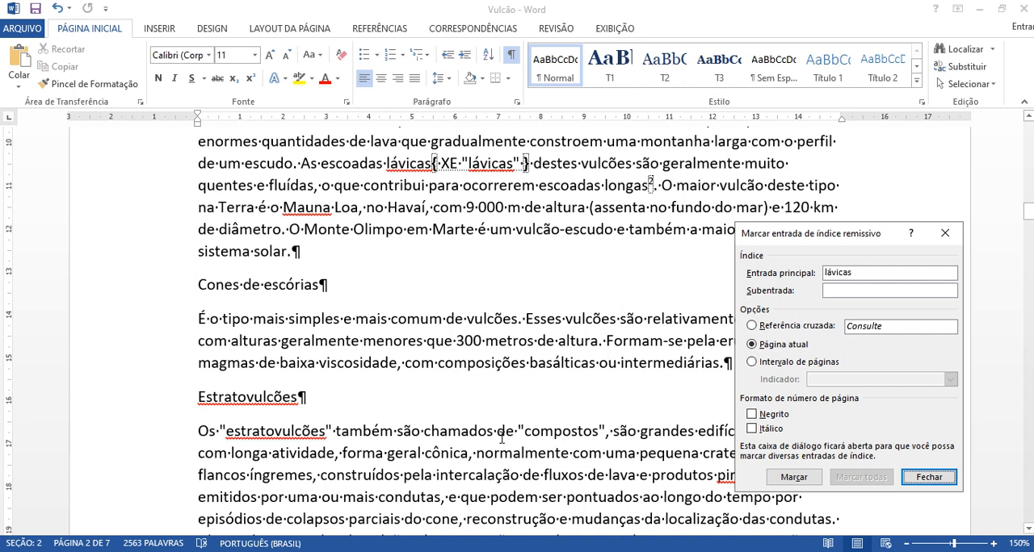
Step: Mark the word "viscosidade" in the "Cones de escórias" paragraph as a main index entry
left_click_drag(800, 238, 856, 242)
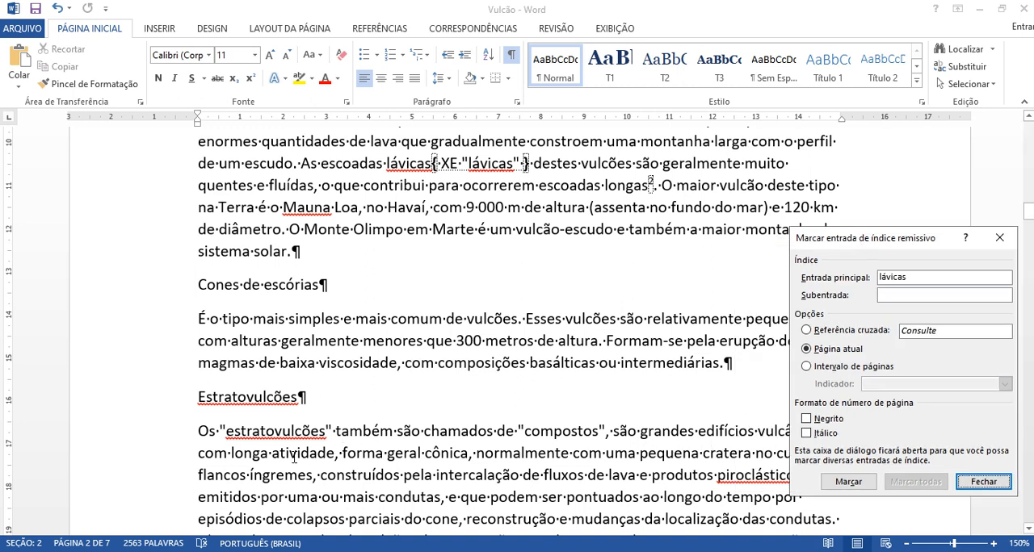
left_click(419, 477)
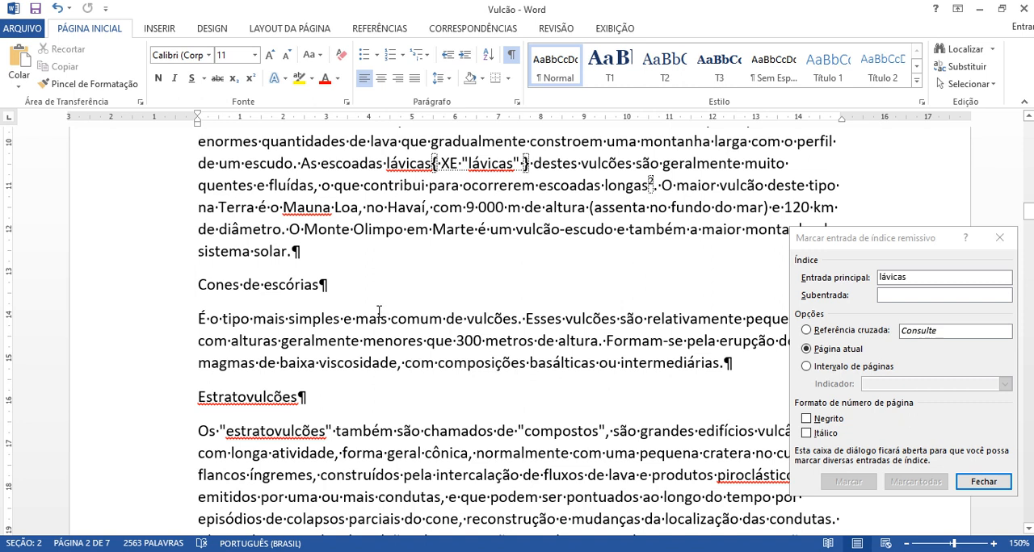
double_click(339, 362)
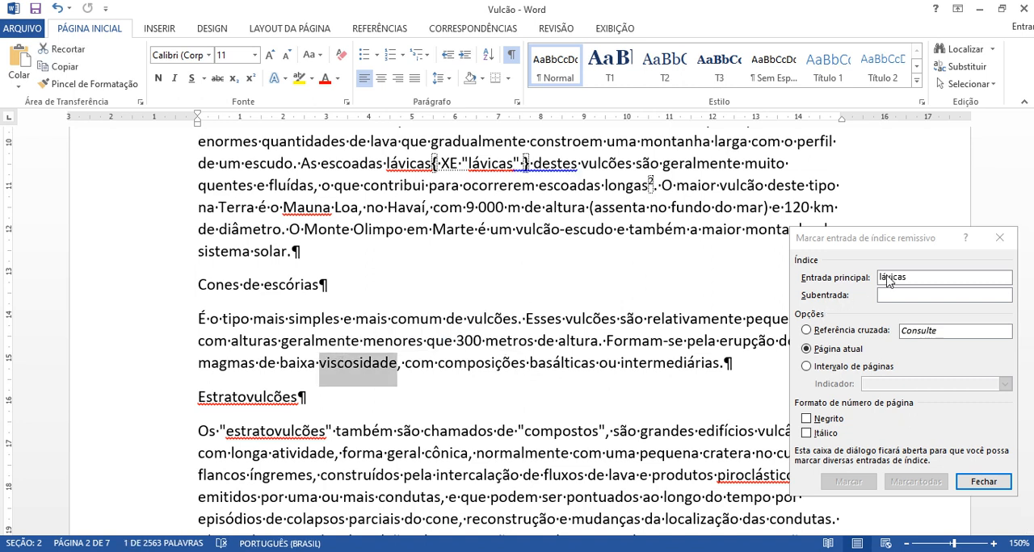
left_click(897, 242)
left_click(848, 482)
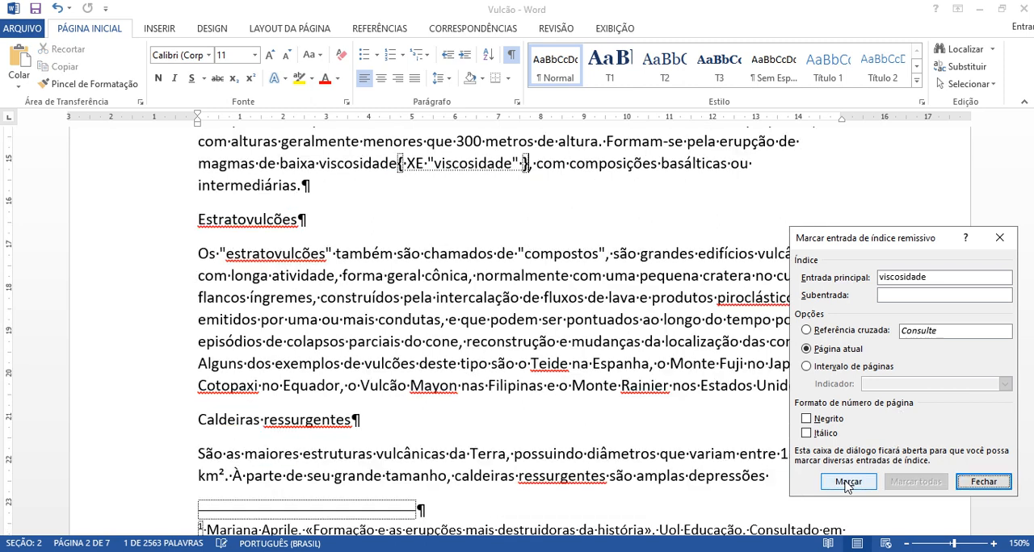
Step: Mark the word "piroclásticos" in the "Estratovulcões" paragraph as a main index entry
left_click(741, 352)
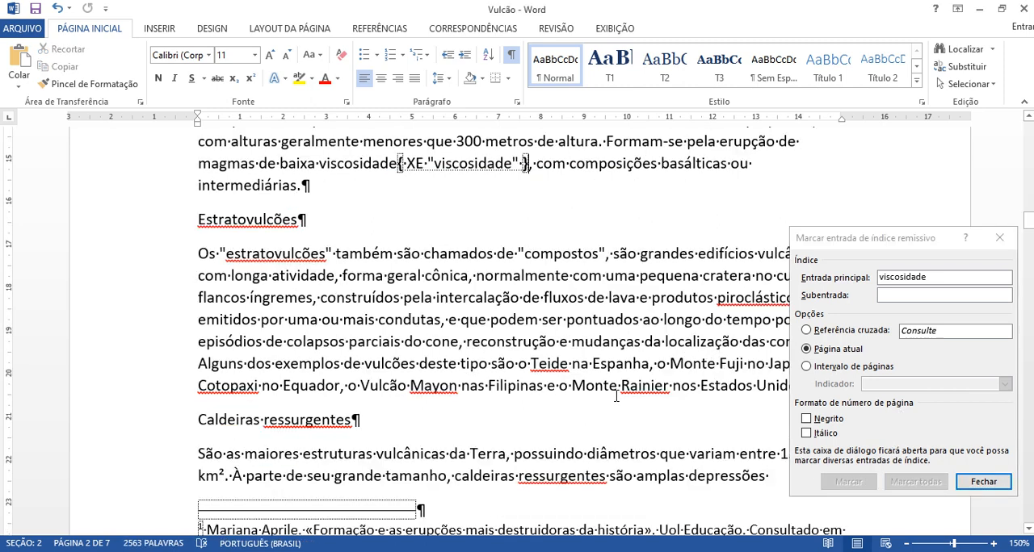
left_click(702, 363)
left_click_drag(842, 241, 869, 246)
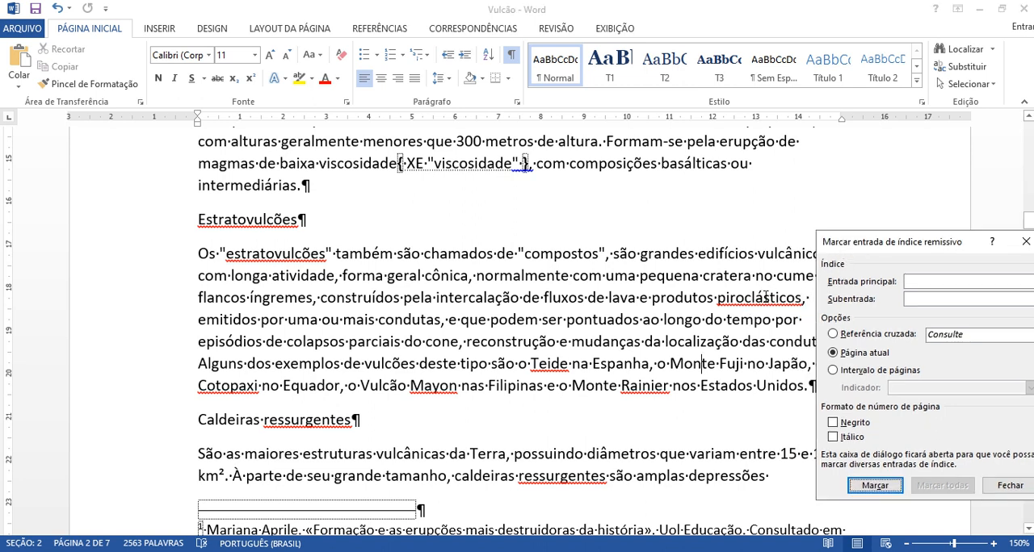
double_click(767, 297)
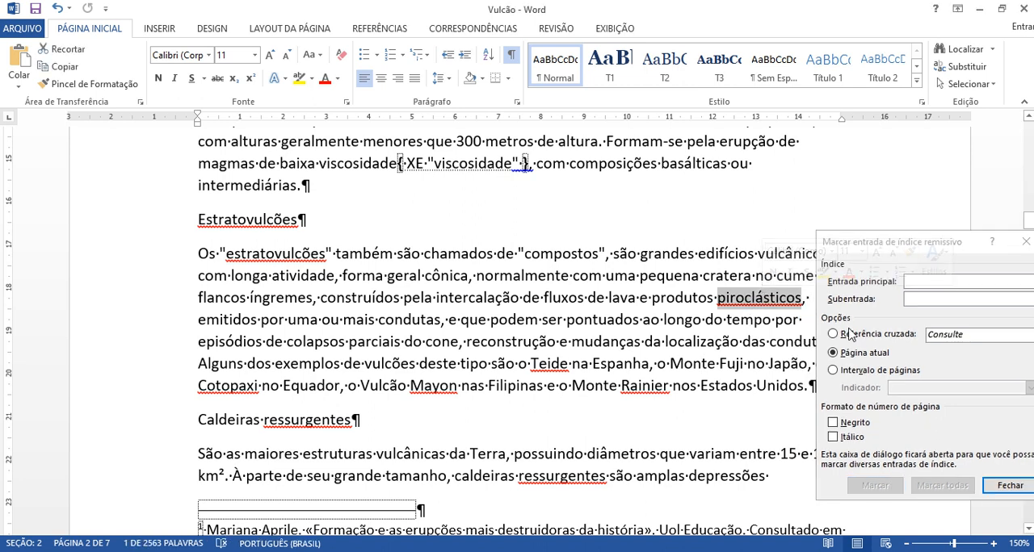
left_click(911, 248)
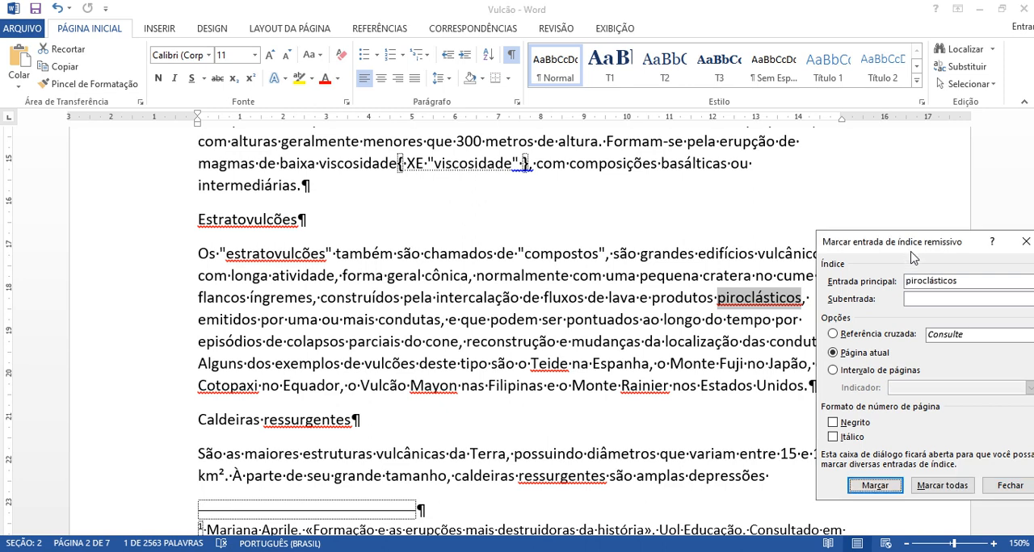
left_click(875, 485)
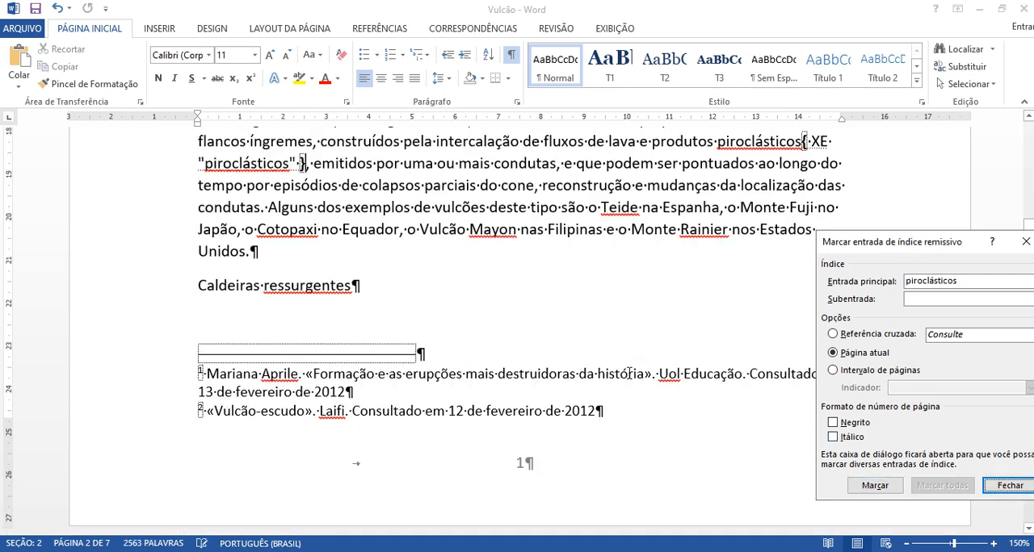
Step: Mark the word "ígneo" in the "Caldeiras ressurgentes" paragraph as a main index entry
scroll(654, 207, "up", 2)
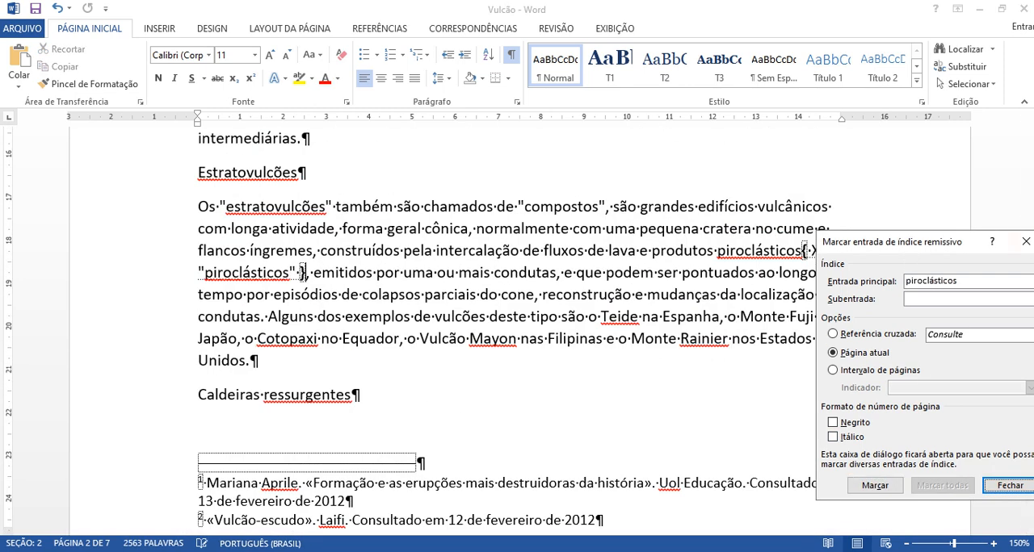
scroll(464, 293, "down", 8)
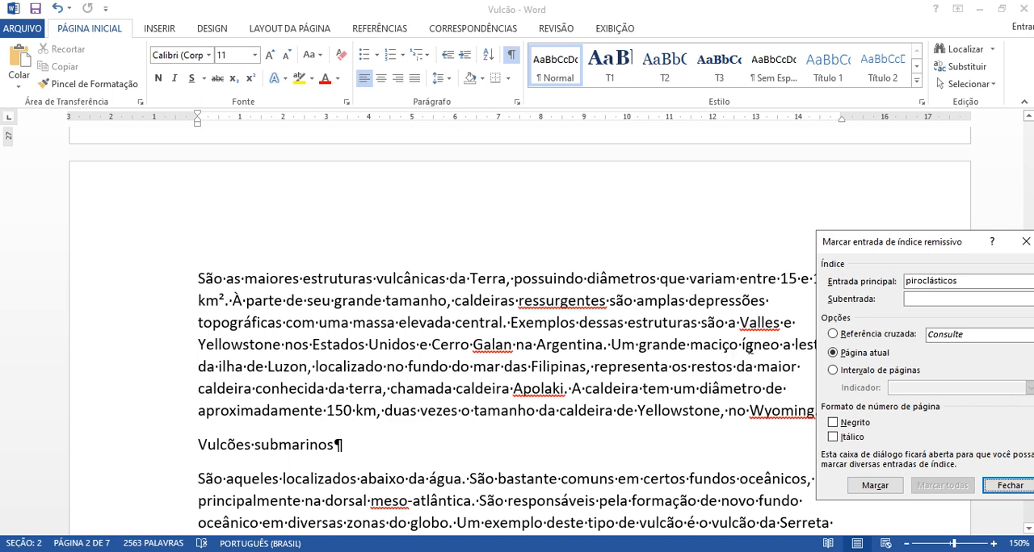
double_click(749, 348)
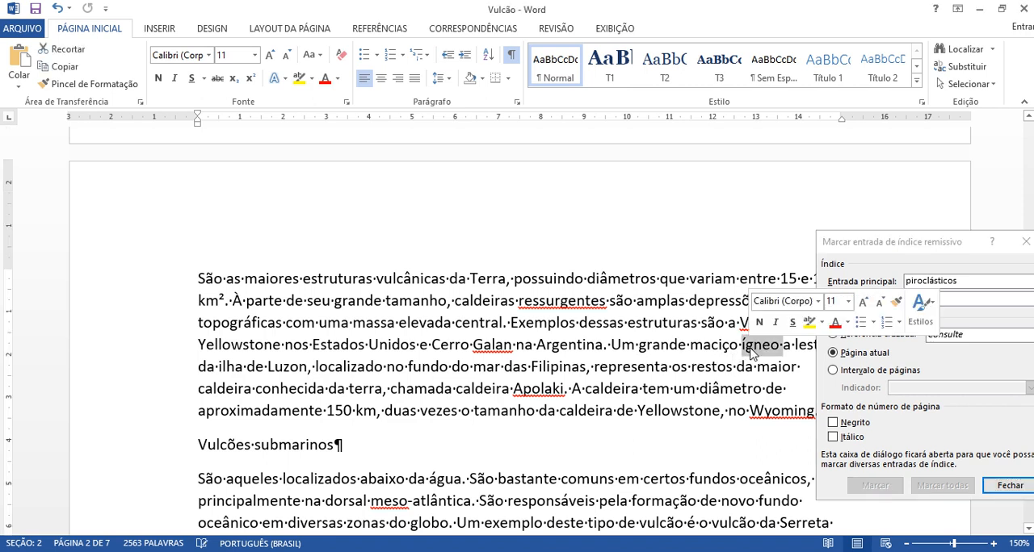
left_click(949, 251)
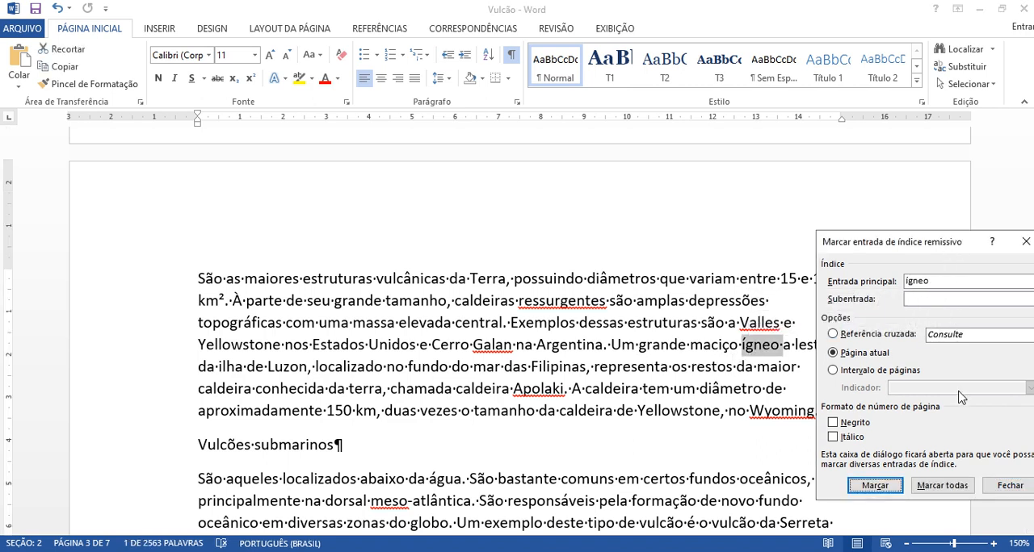
left_click(887, 488)
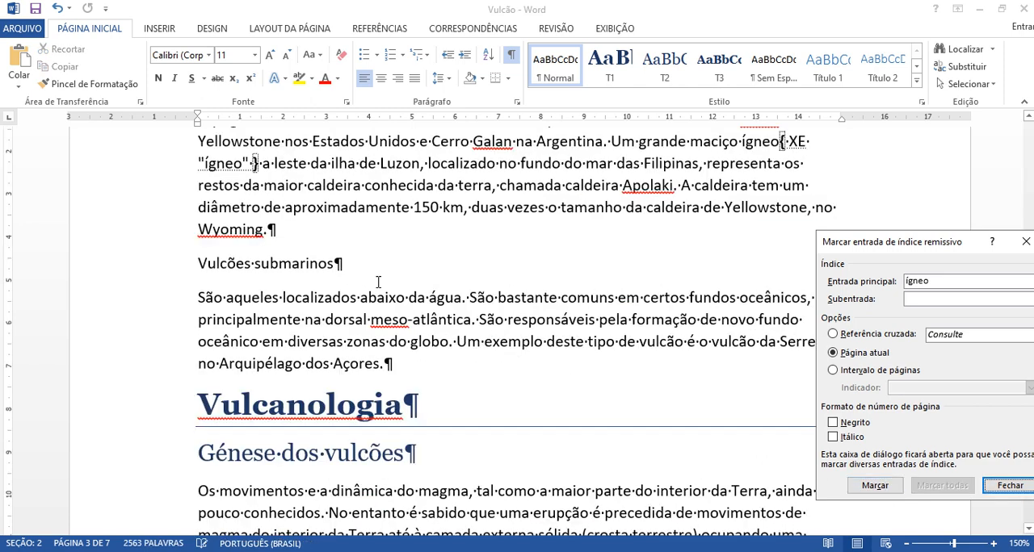
Step: Mark the word "Wyoming" at the end of the "Caldeiras ressurgentes" paragraph as a main index entry
double_click(257, 227)
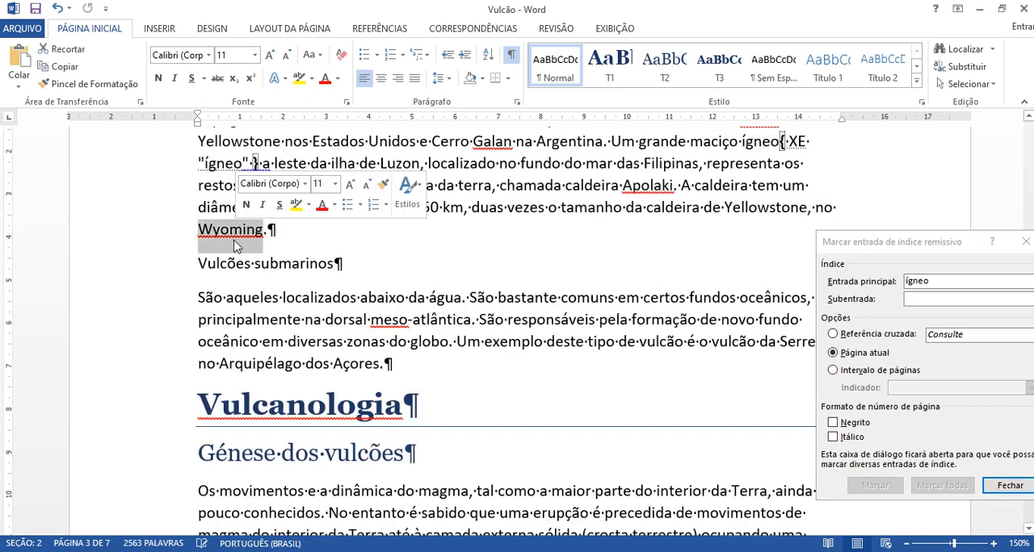
left_click(890, 244)
left_click(875, 487)
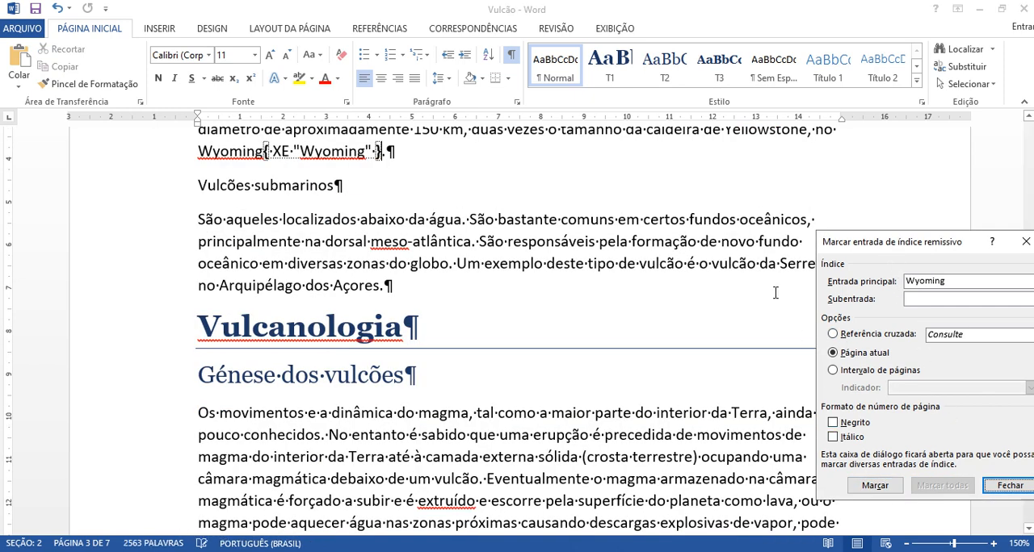
Step: Mark the word "efusivas" in the first paragraph under "Génese dos vulcões" as a main index entry
left_click(489, 258)
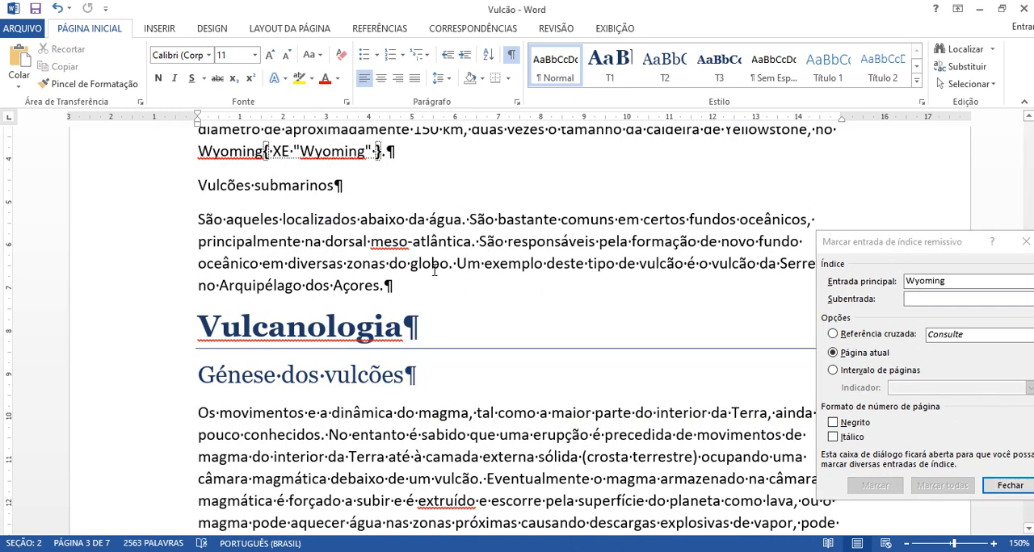
scroll(433, 272, "down", 1)
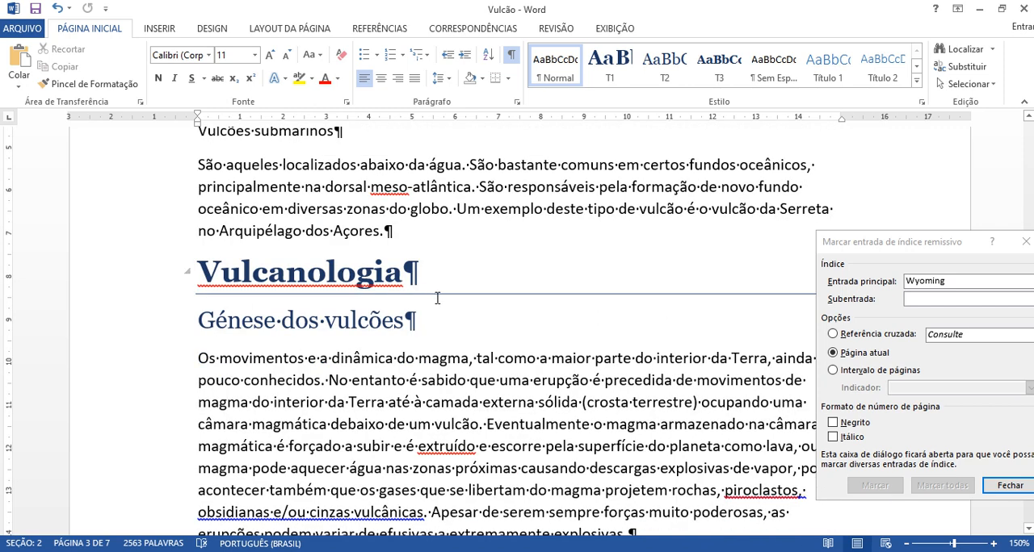
scroll(437, 299, "down", 1)
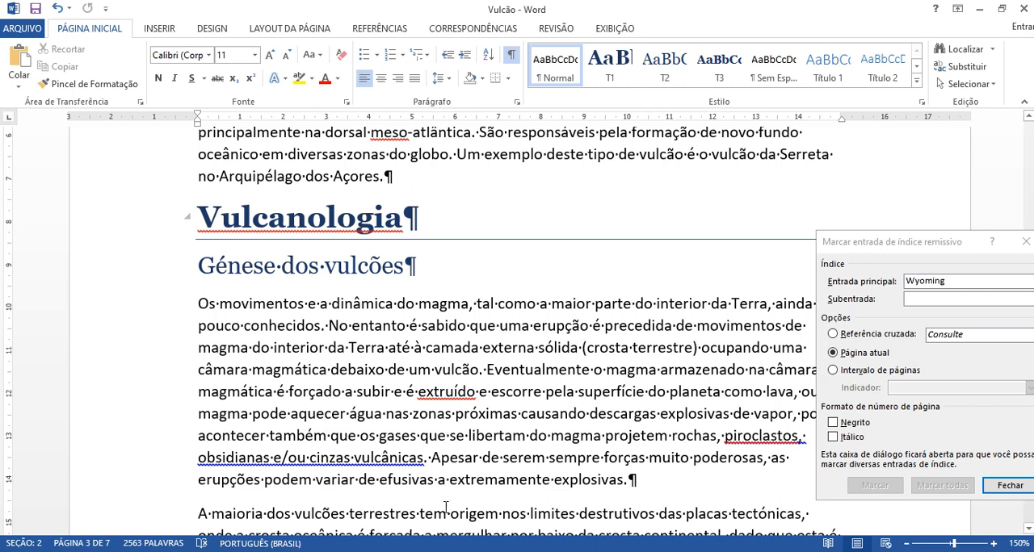
double_click(404, 479)
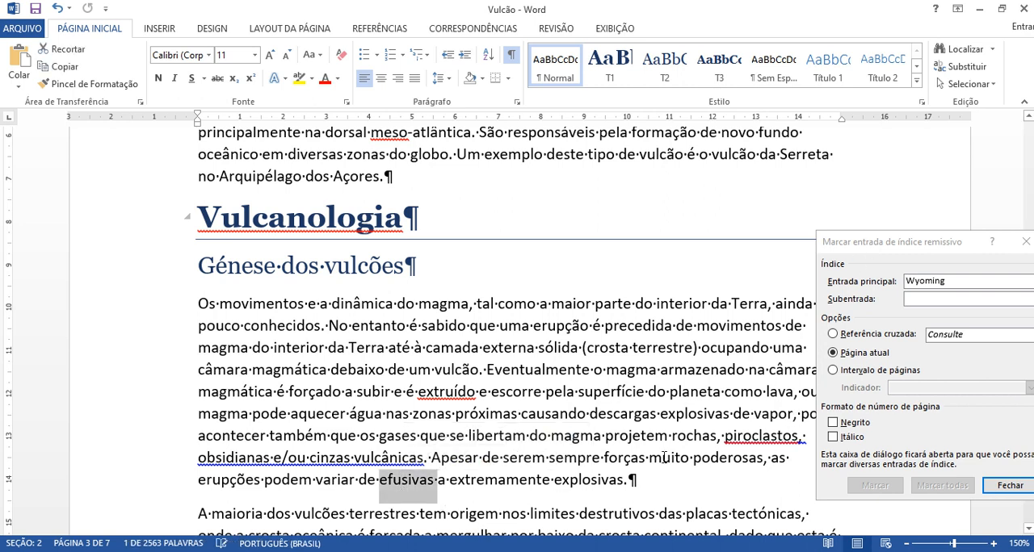
left_click(848, 245)
left_click(874, 486)
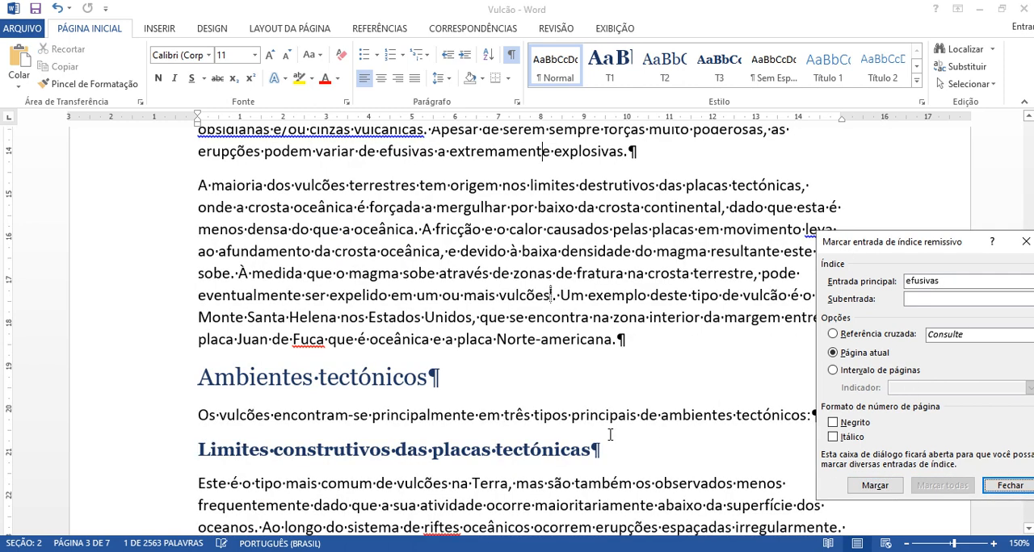
left_click(490, 329)
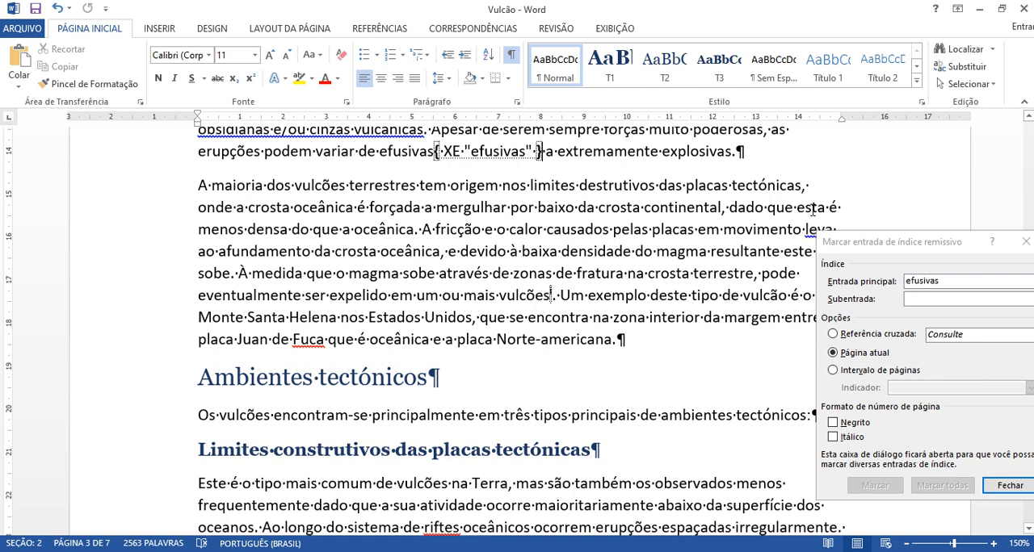
Step: Search the document for the word "manto" from the second paragraph under "Hot spots (pontos quentes)"
left_click_drag(846, 244, 842, 212)
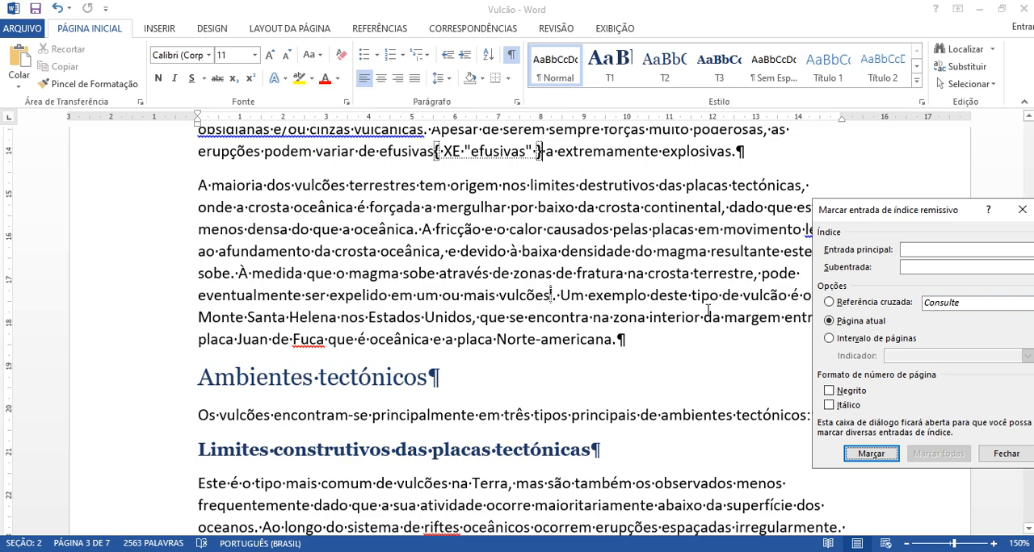
scroll(619, 329, "down", 4)
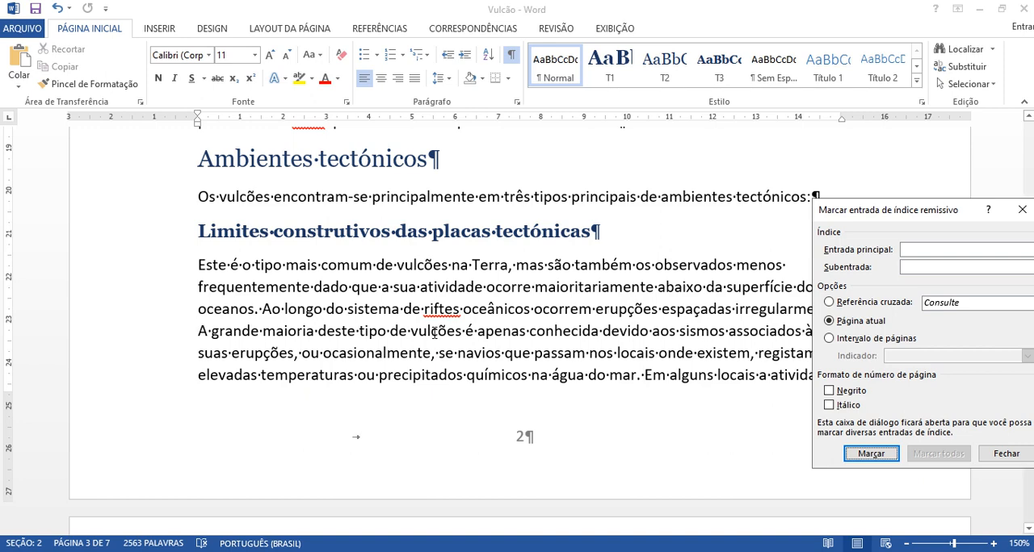
scroll(350, 355, "down", 15)
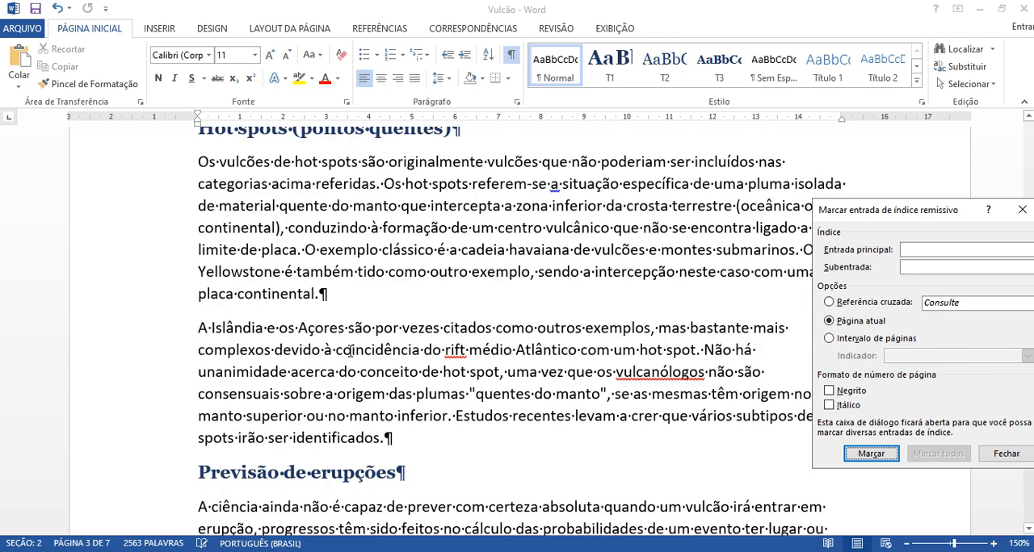
scroll(349, 355, "down", 1)
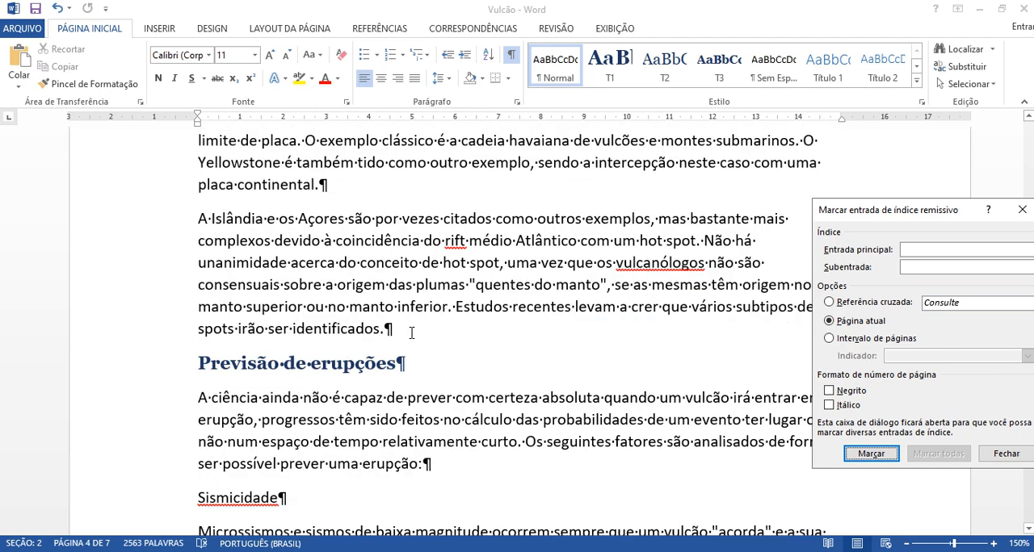
double_click(367, 307)
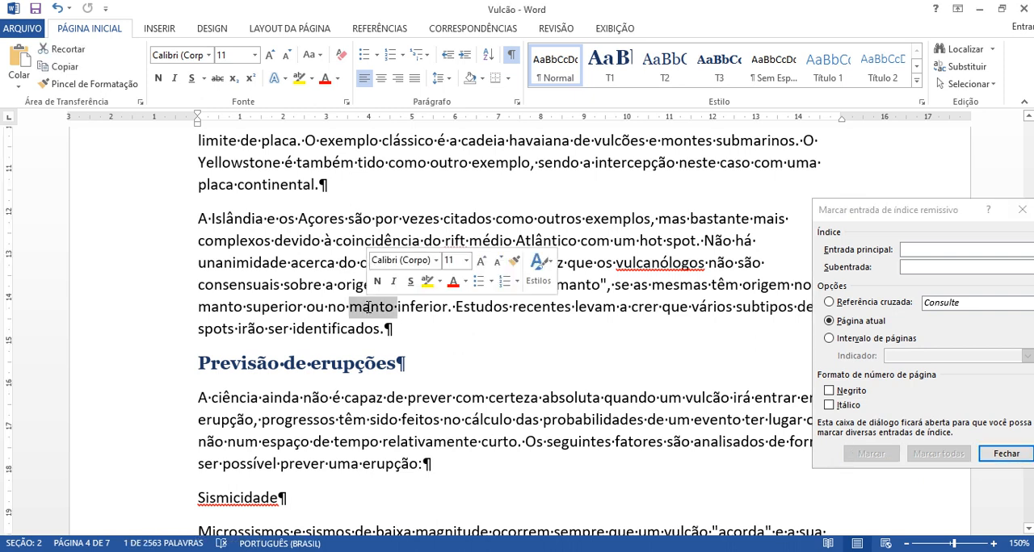
key("ctrl+f")
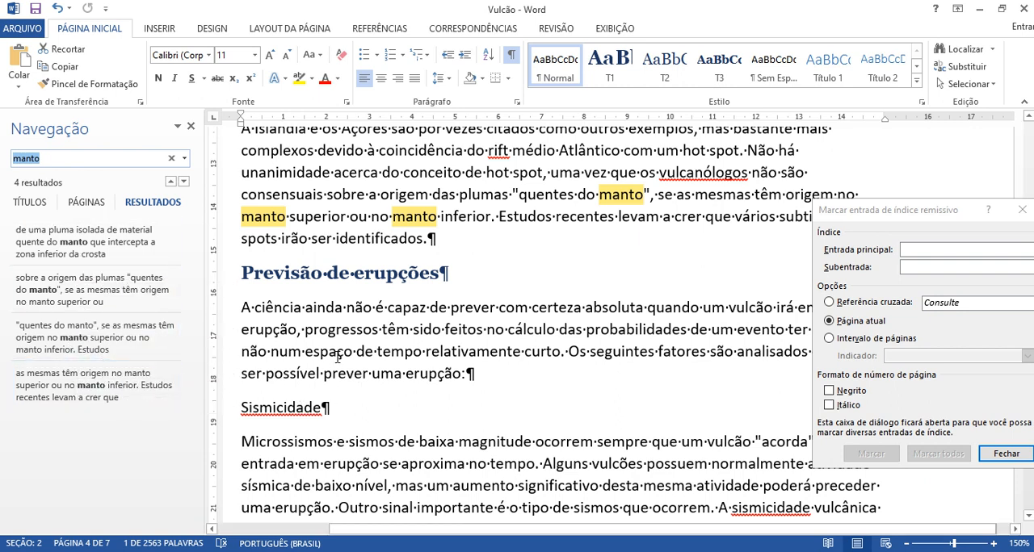
Step: Search the document for "erupção" and look through the list of its occurrences
left_click(512, 331)
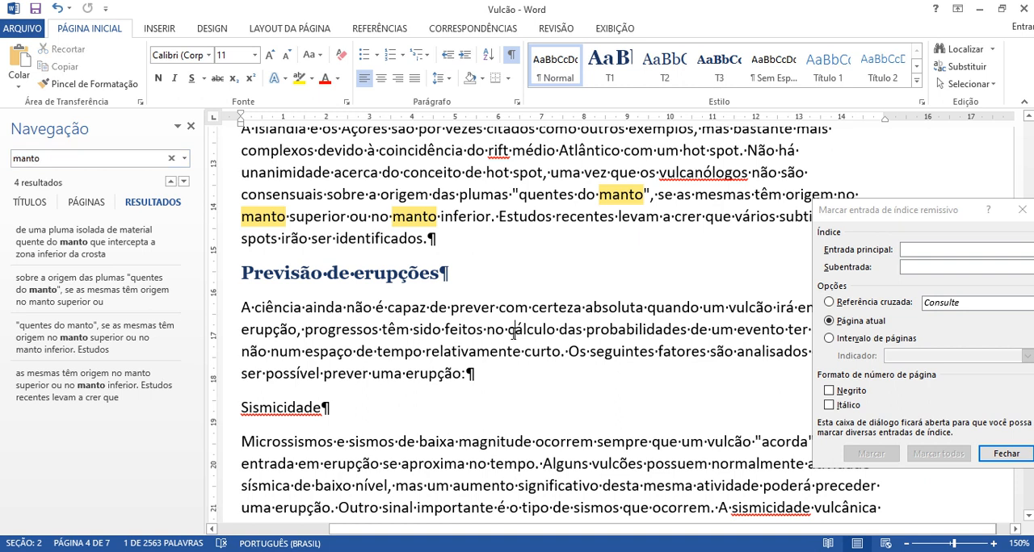
double_click(276, 331)
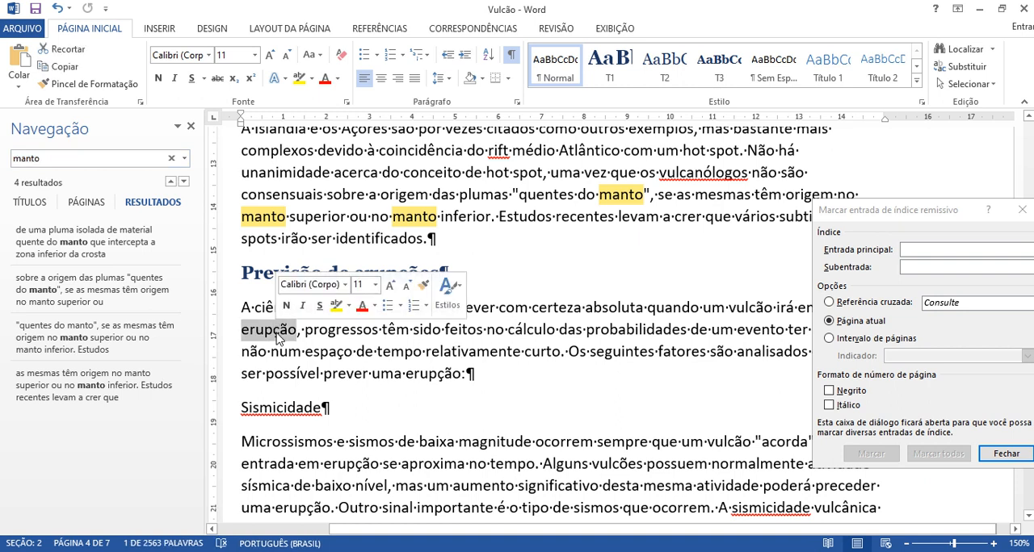
left_click(66, 155)
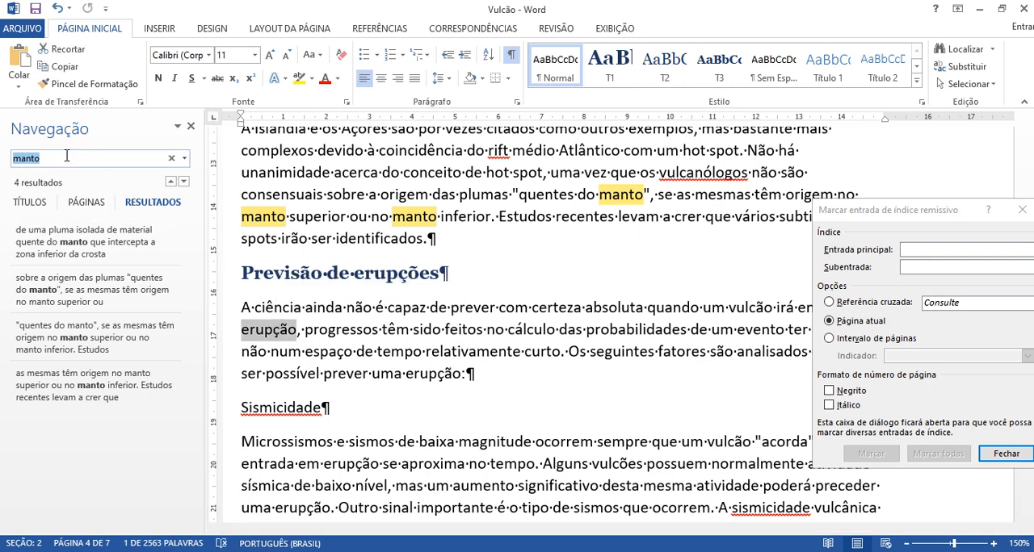
type("erupção")
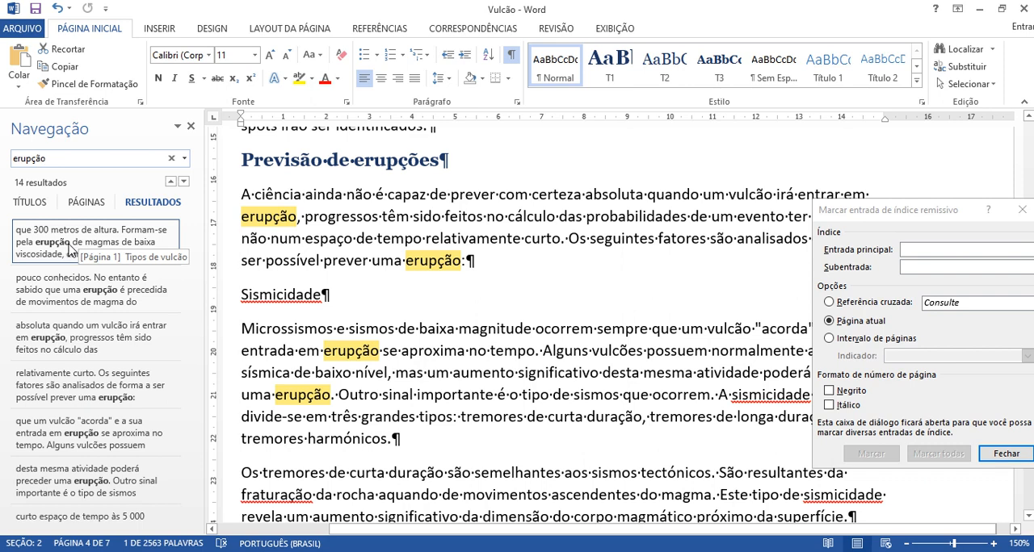
scroll(81, 398, "down", 3)
scroll(80, 397, "down", 1)
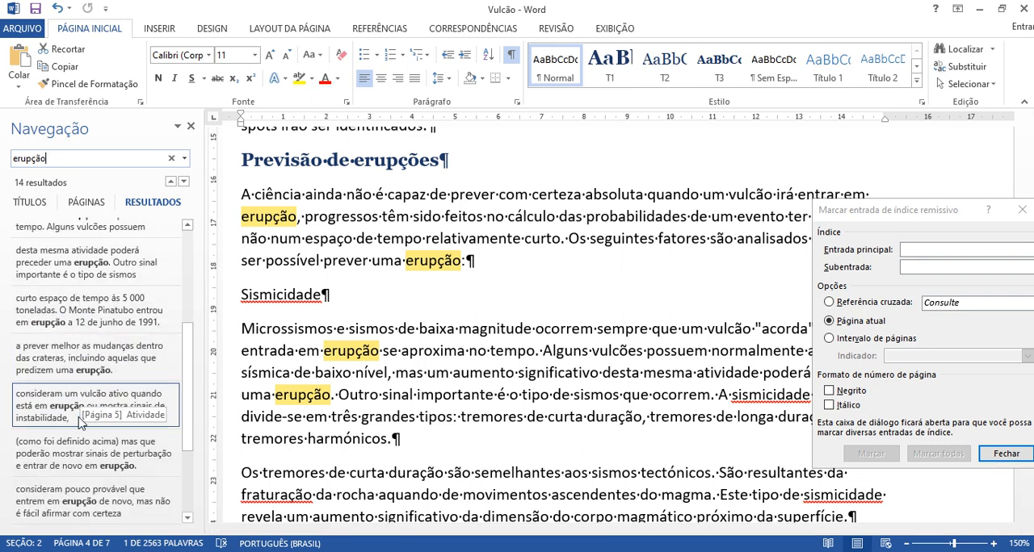
scroll(81, 421, "up", 5)
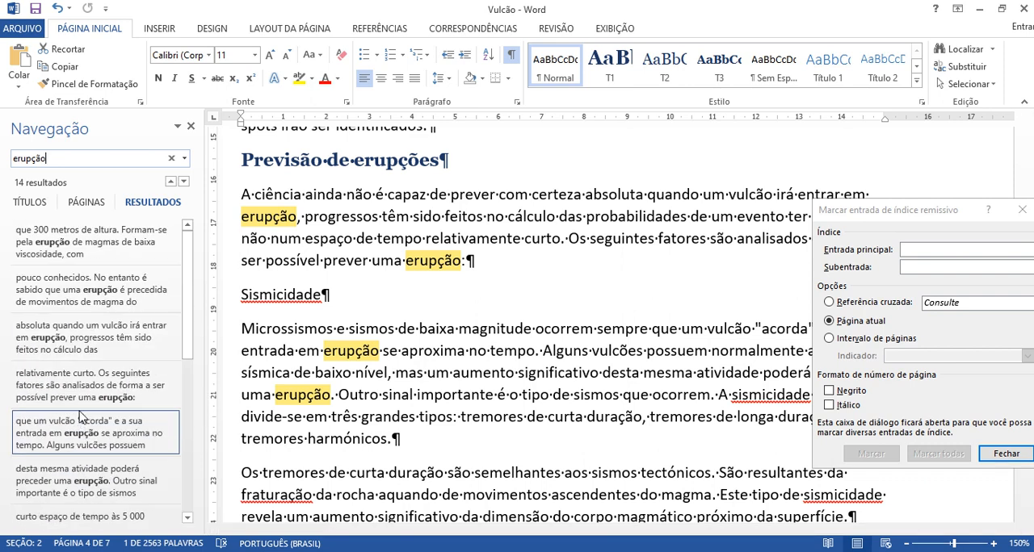
Step: Go to the first occurrence of "erupção", in the "Cones de escórias" paragraph, and mark it as a main index entry
left_click(68, 248)
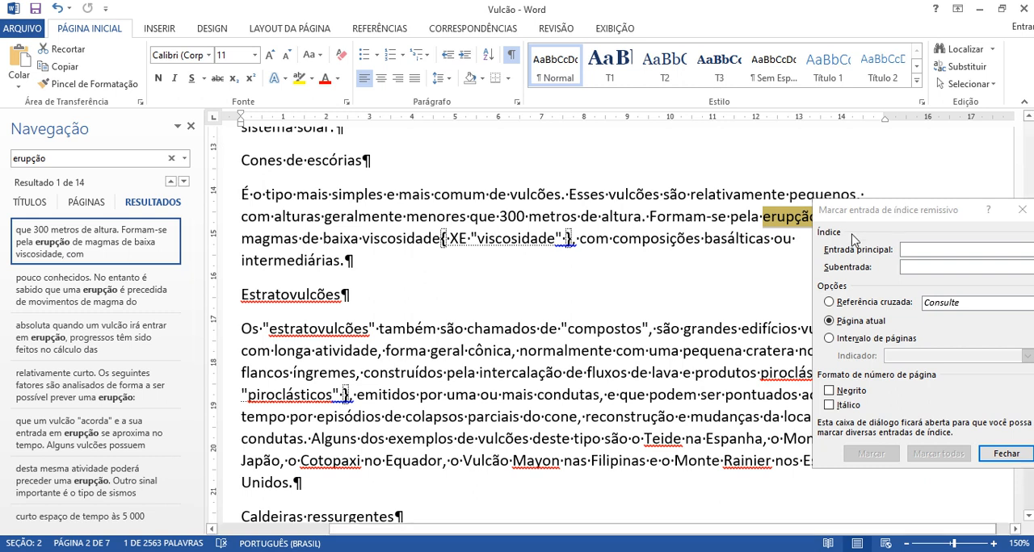
left_click_drag(898, 209, 847, 249)
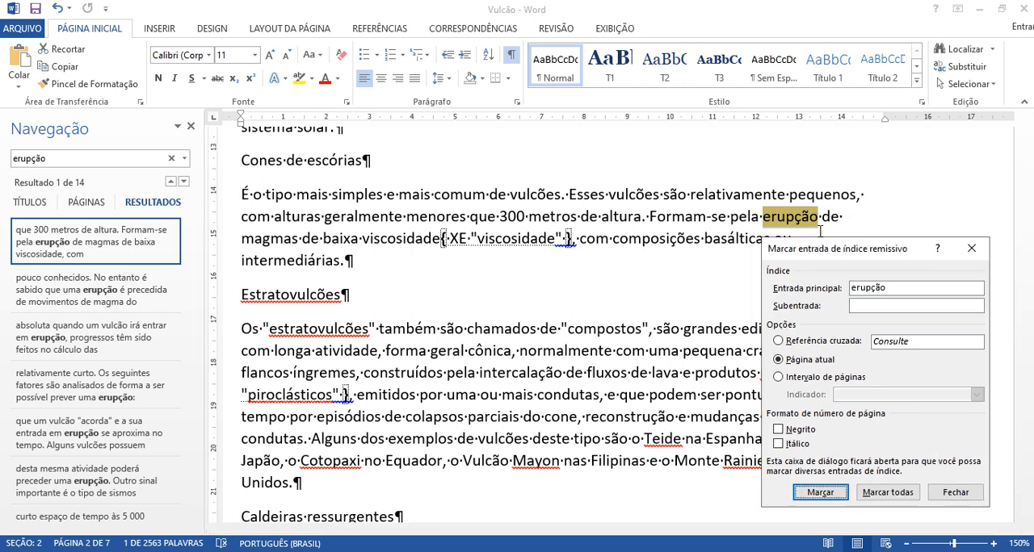
left_click(834, 498)
left_click(810, 218)
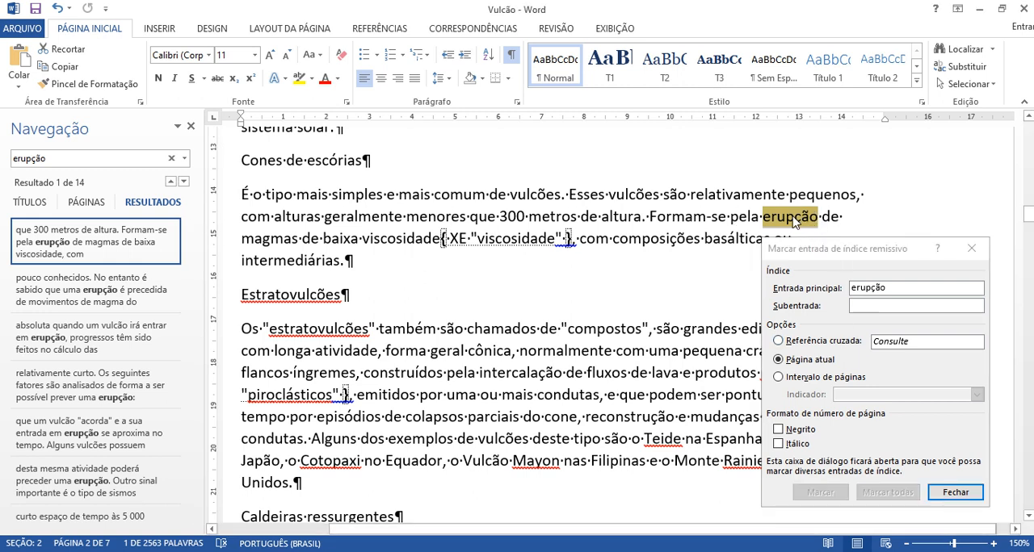
left_click(816, 256)
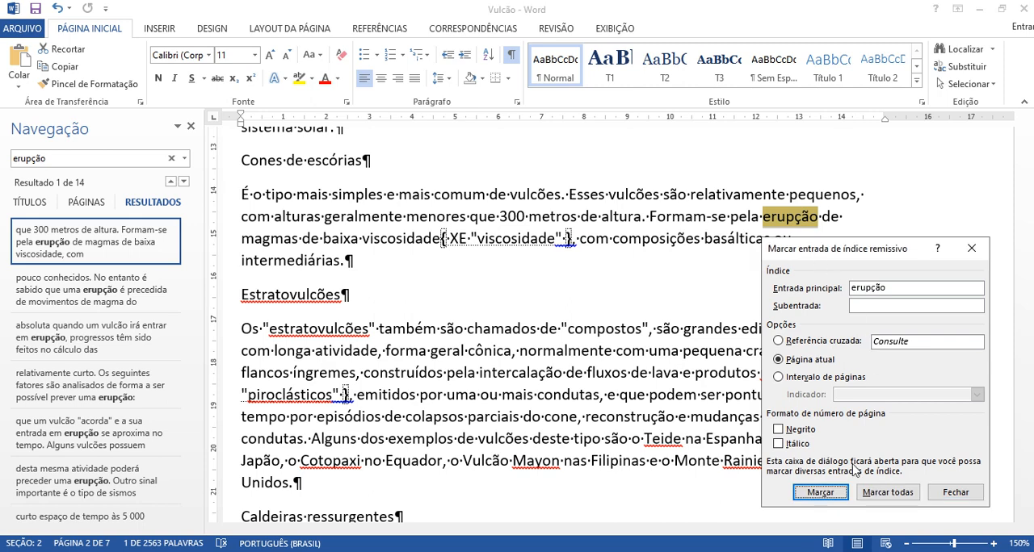
left_click(820, 493)
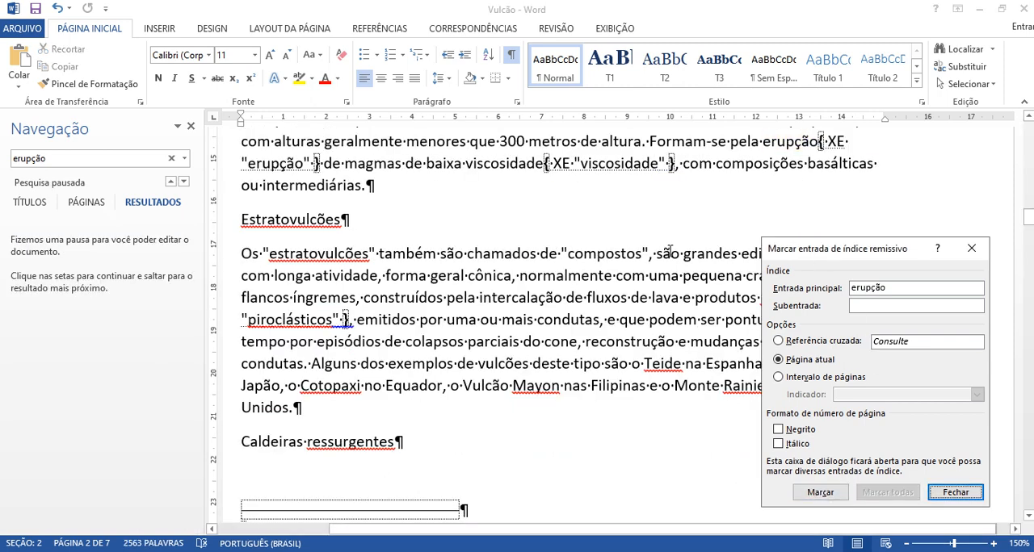
Step: Resume the search for "erupção", return to its first occurrence and review the remaining results
left_click(65, 159)
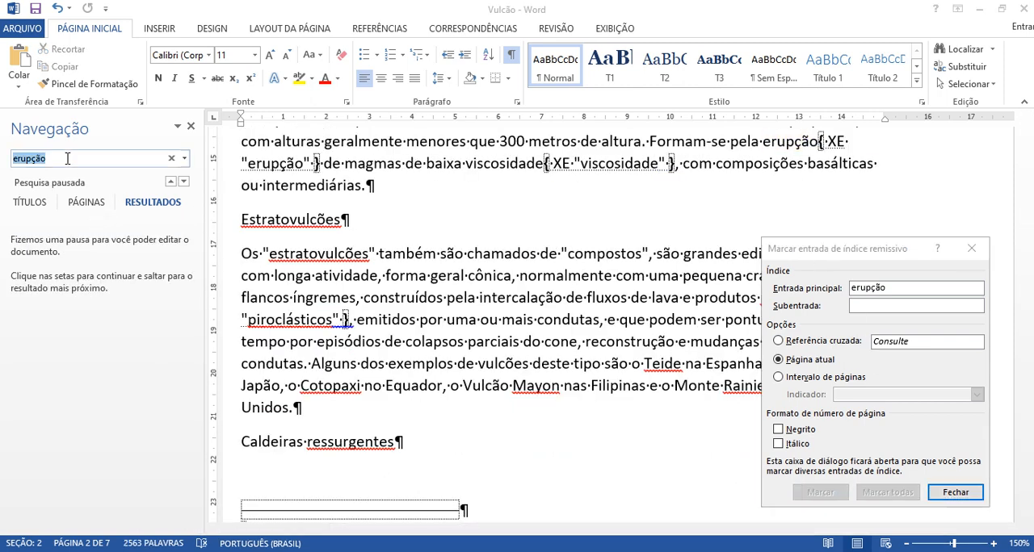
left_click(185, 185)
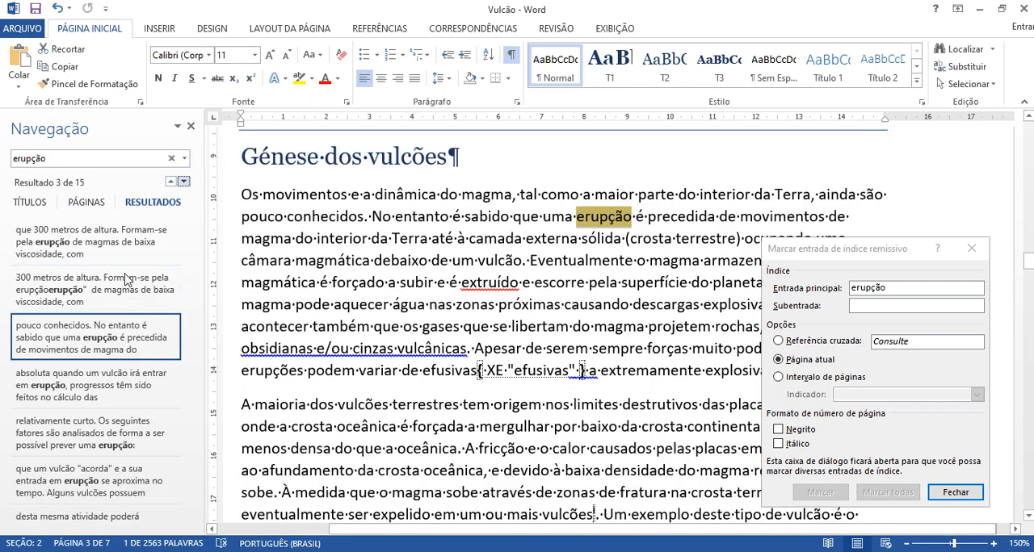
left_click(114, 248)
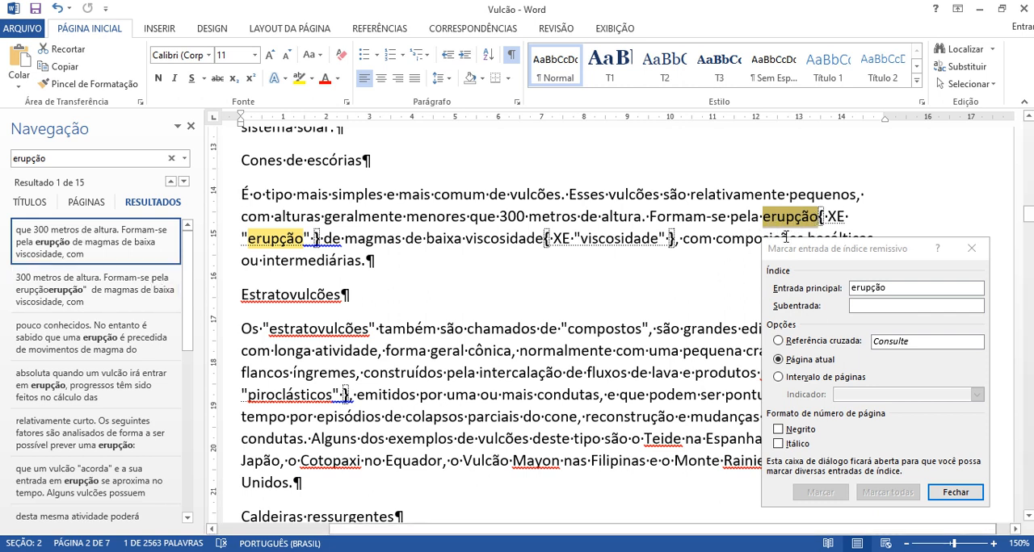
left_click_drag(186, 327, 186, 489)
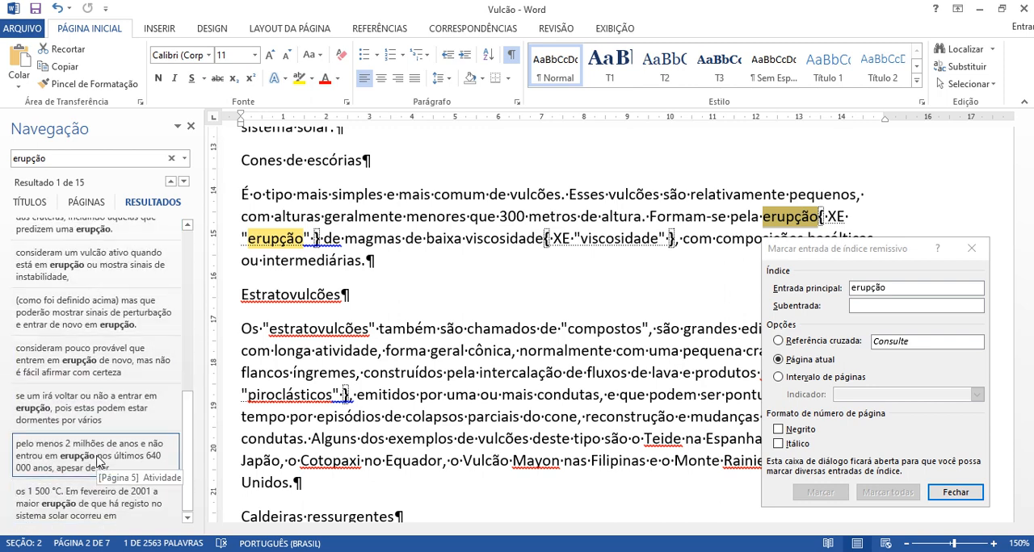
Step: Go to the occurrence of "erupção" in the Yellowstone caldera paragraph and mark it as a main index entry
left_click(99, 461)
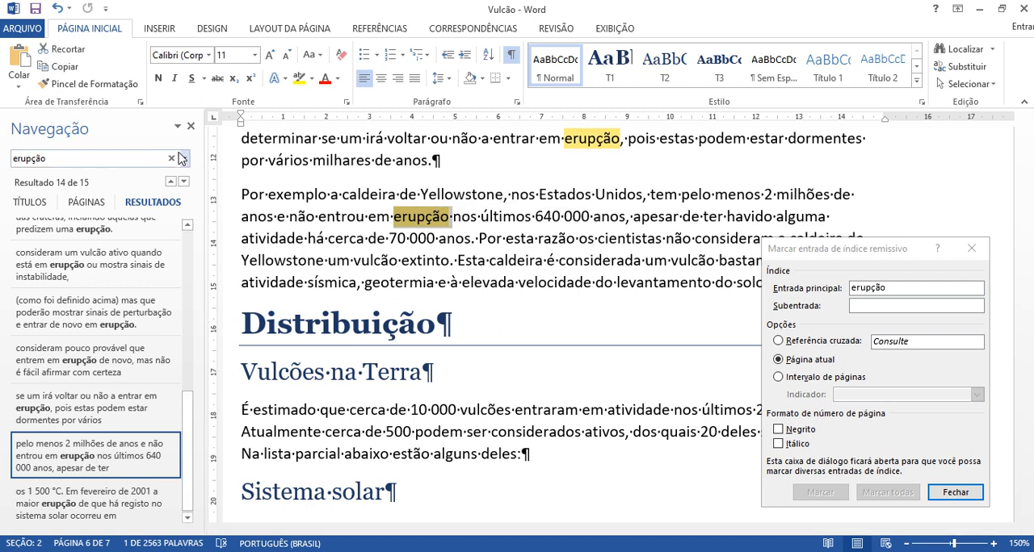
left_click(190, 127)
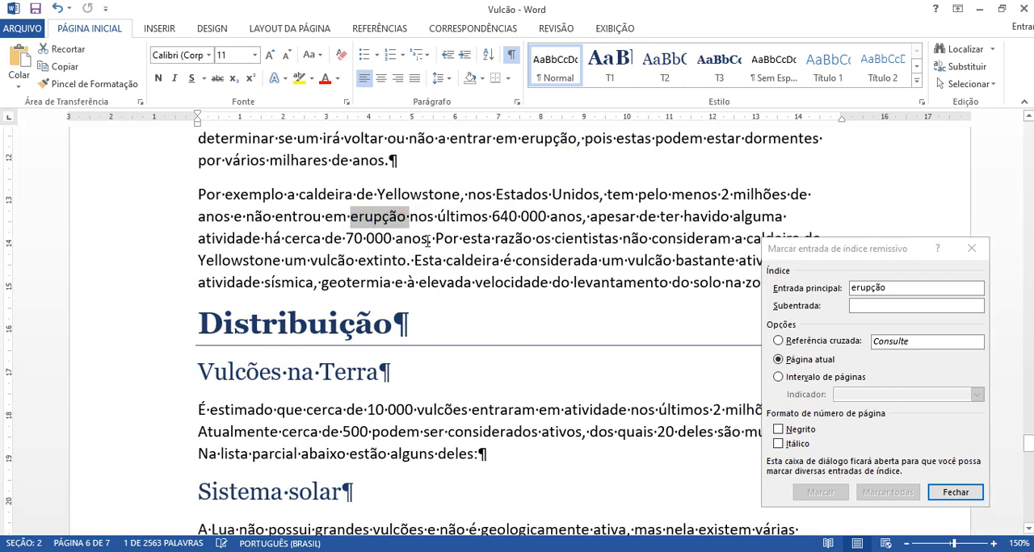
left_click(870, 256)
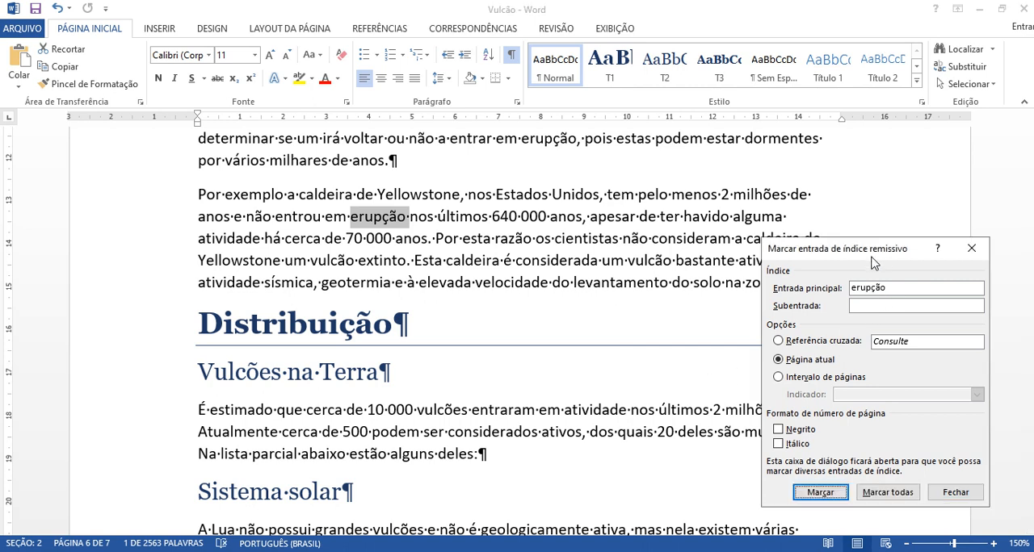
left_click(819, 492)
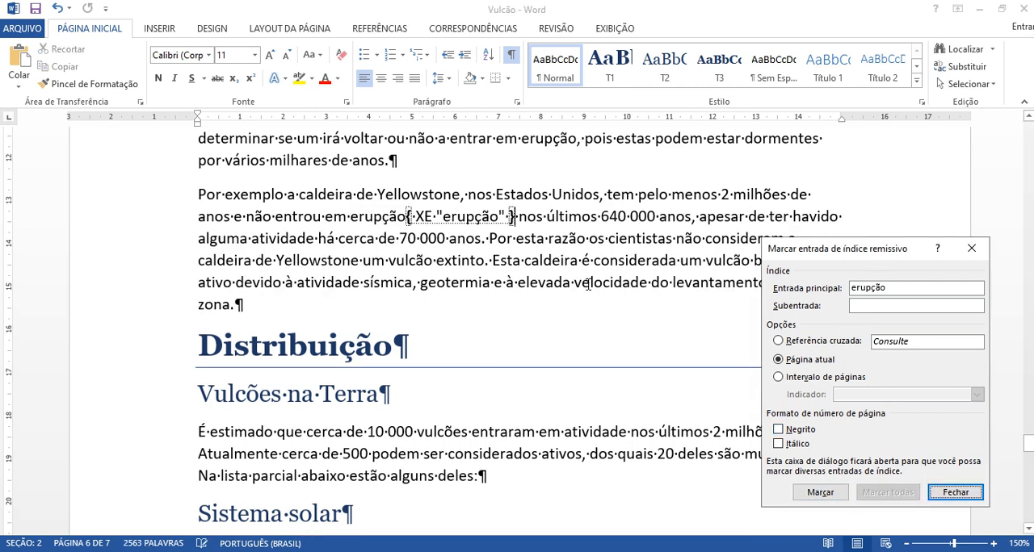
left_click(576, 253)
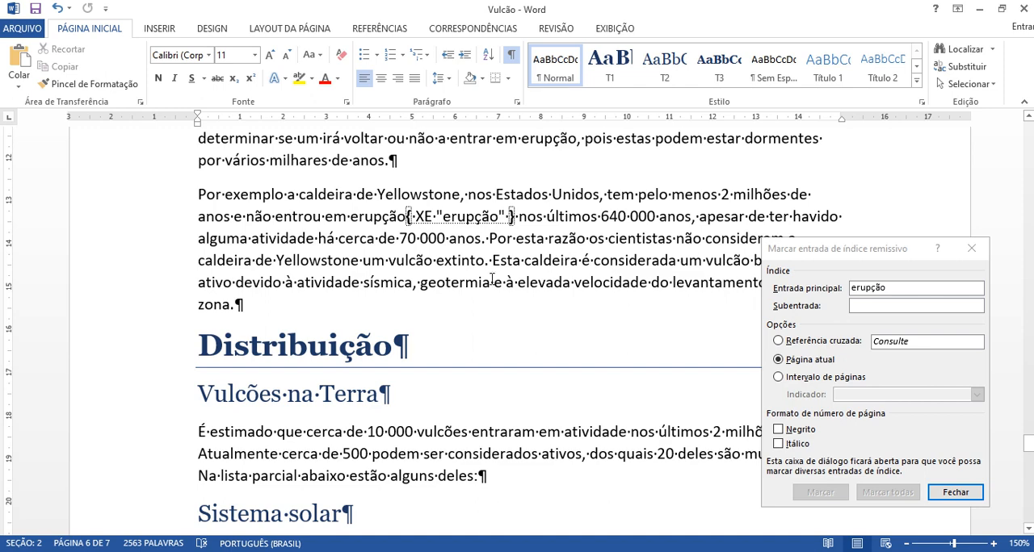
Step: Mark "Monte Olimpo", without its paragraph mark, as a main index entry in the list of volcanoes on Mars
scroll(467, 351, "down", 7)
scroll(466, 350, "down", 5)
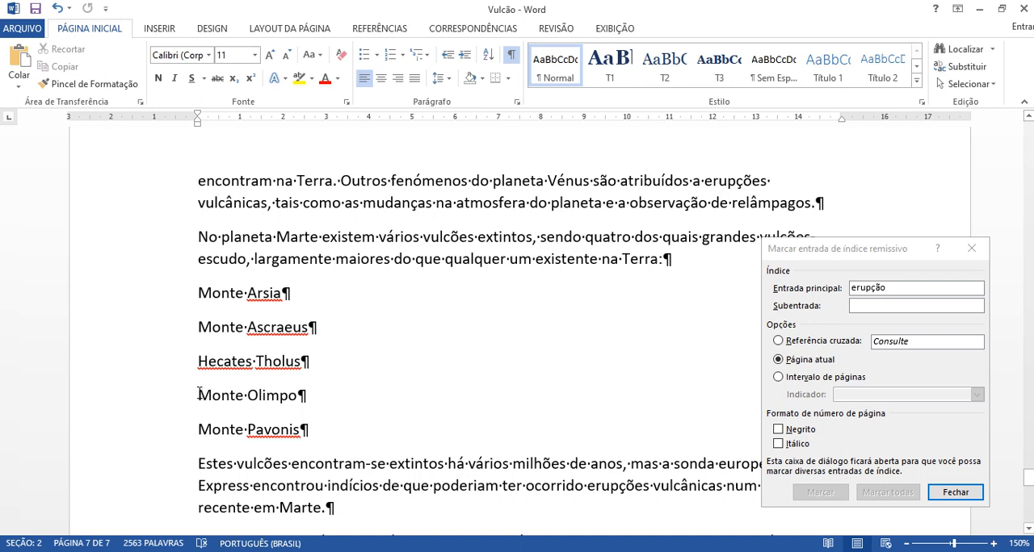
left_click_drag(199, 395, 291, 403)
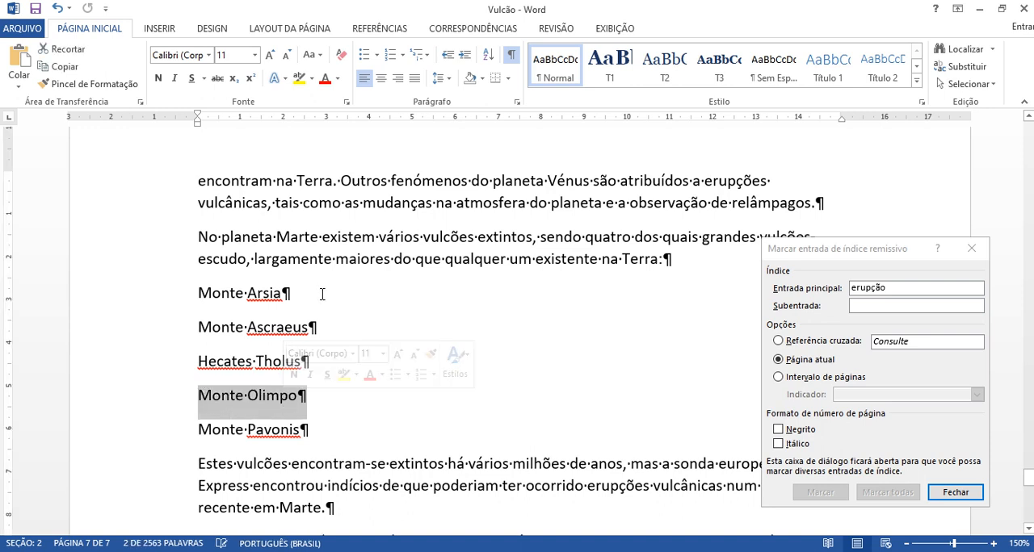
key("shift+Left")
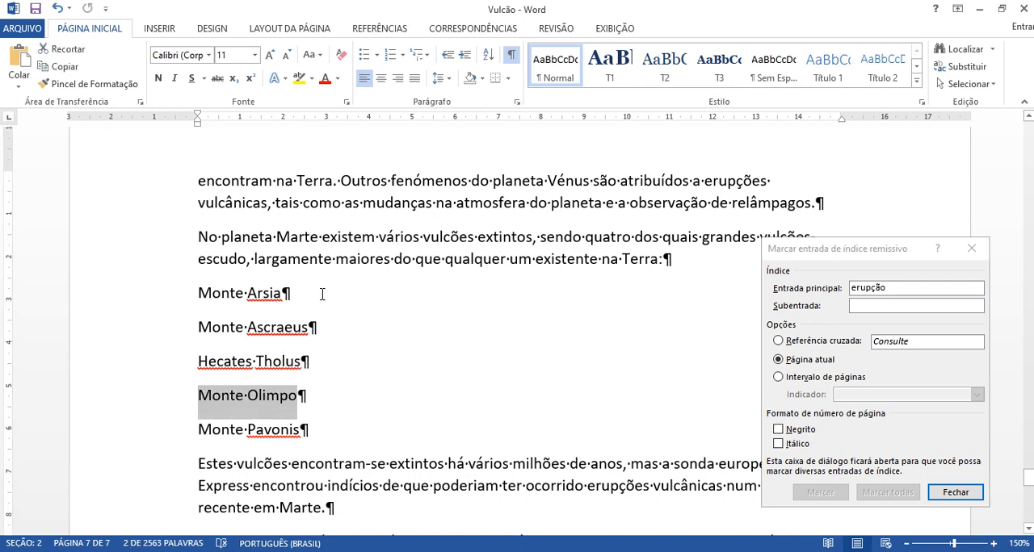
left_click(845, 257)
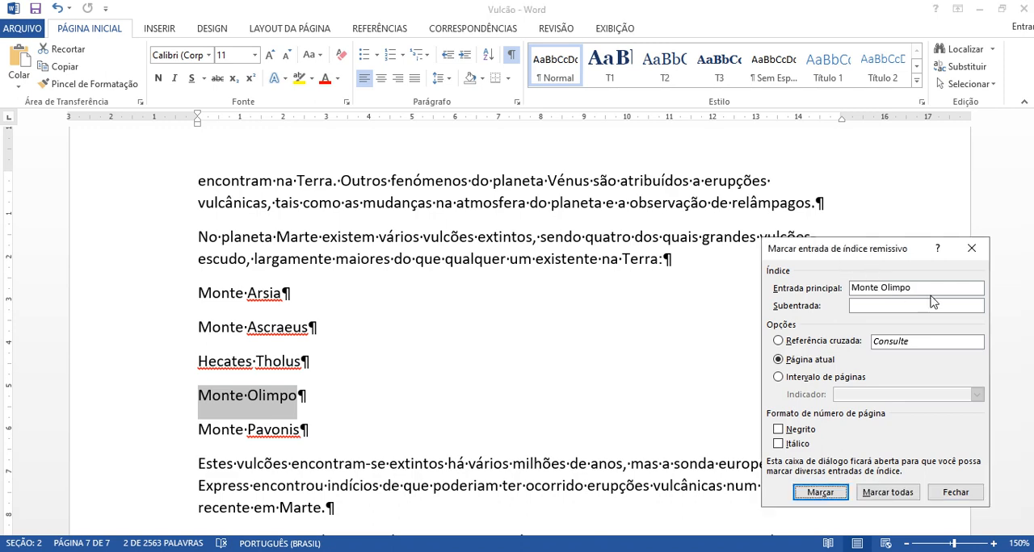
left_click(825, 493)
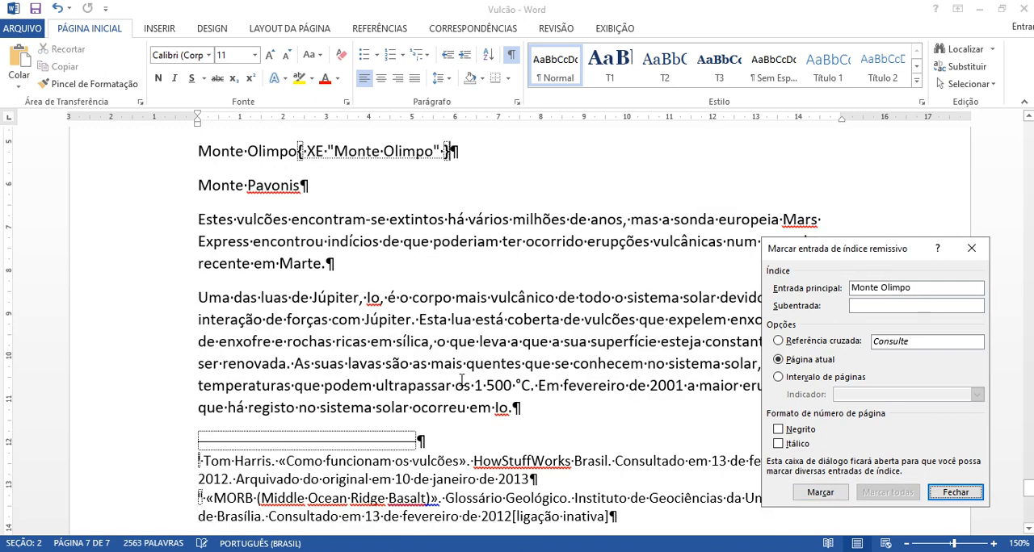
Step: Mark the first "Júpiter" in the document's last body paragraph as a main index entry
left_click(574, 388)
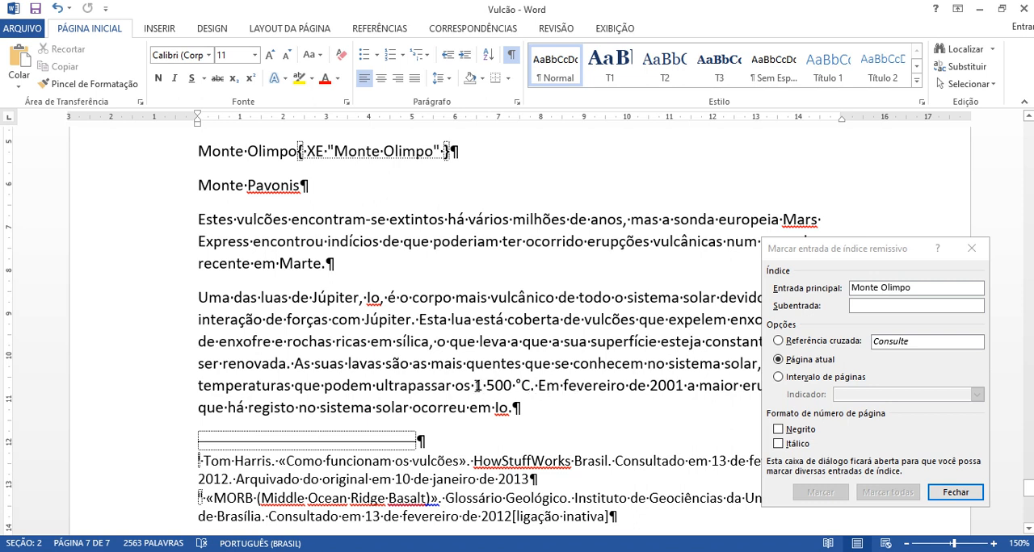
double_click(329, 297)
left_click(819, 257)
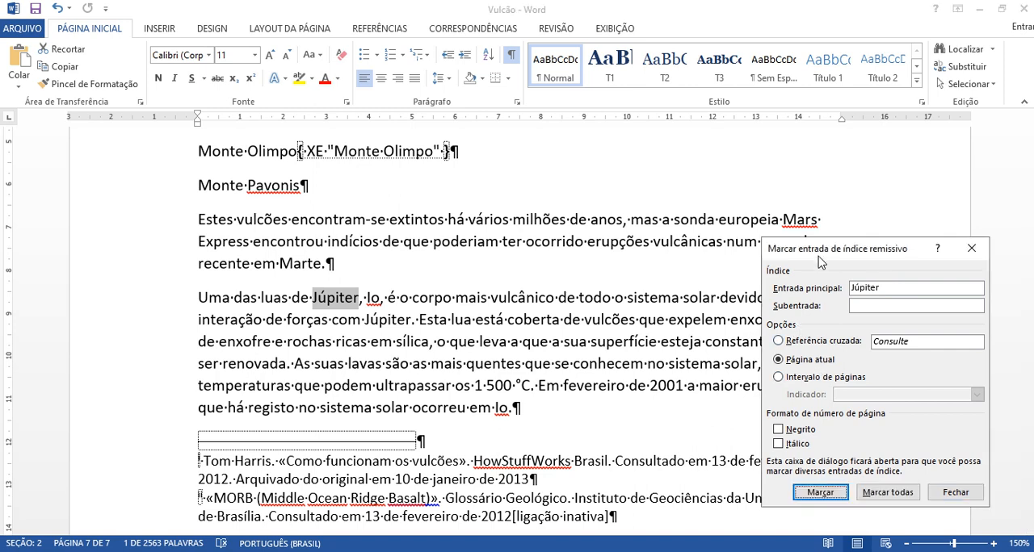
left_click(820, 493)
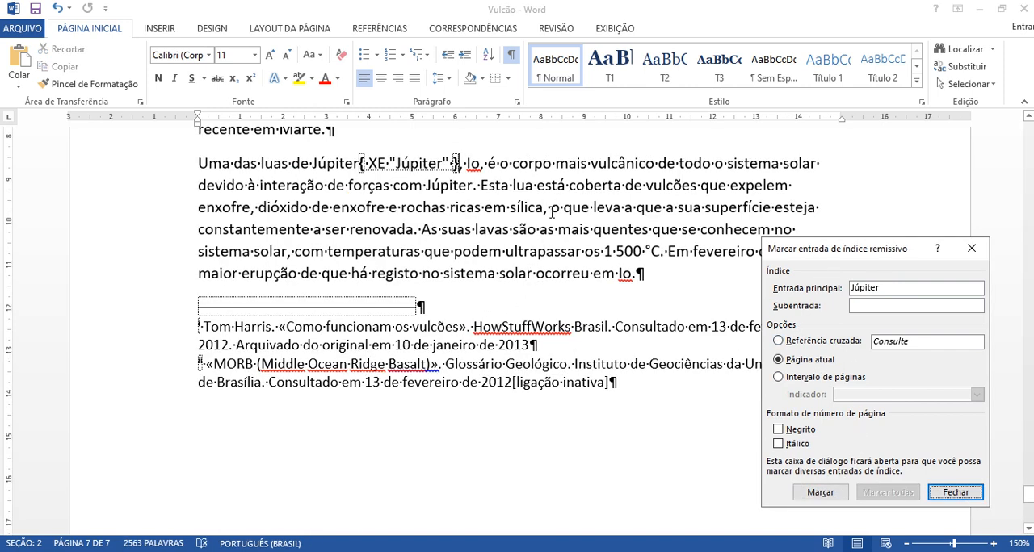
Step: Mark "vulcânico" in the paragraph about Io as a main index entry, finish marking entries and hide the formatting marks
left_click_drag(801, 254, 792, 318)
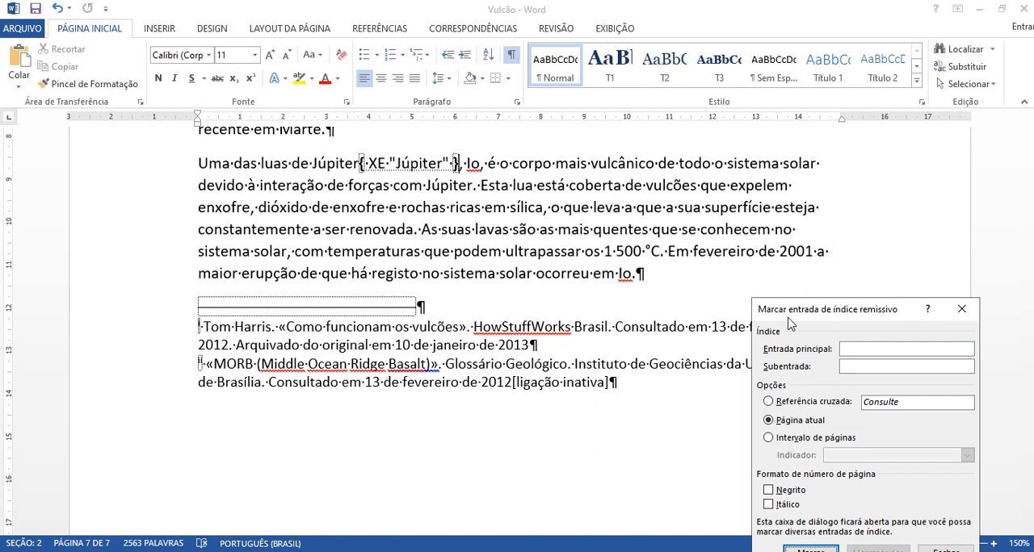
double_click(601, 169)
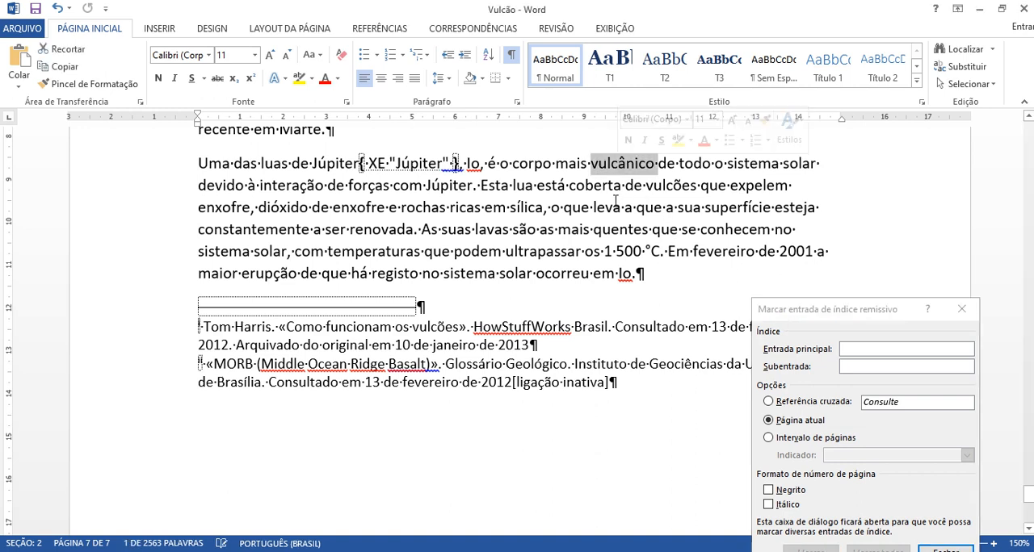
left_click(807, 313)
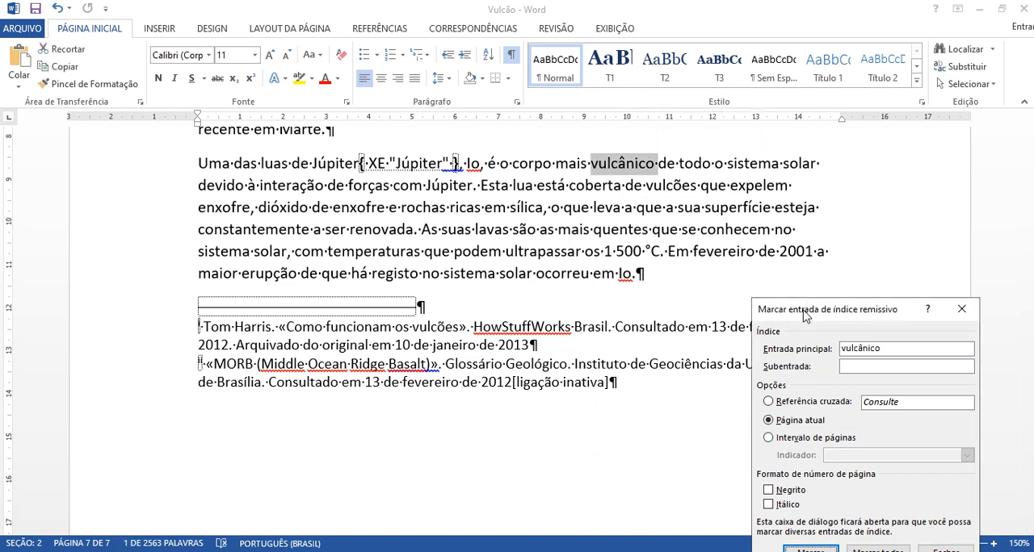
left_click_drag(840, 311, 850, 254)
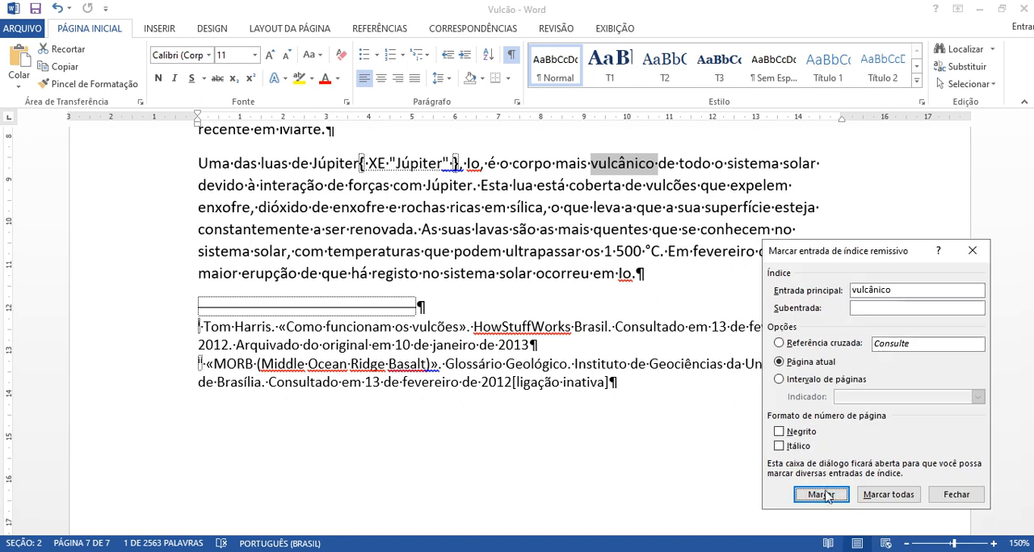
left_click(814, 494)
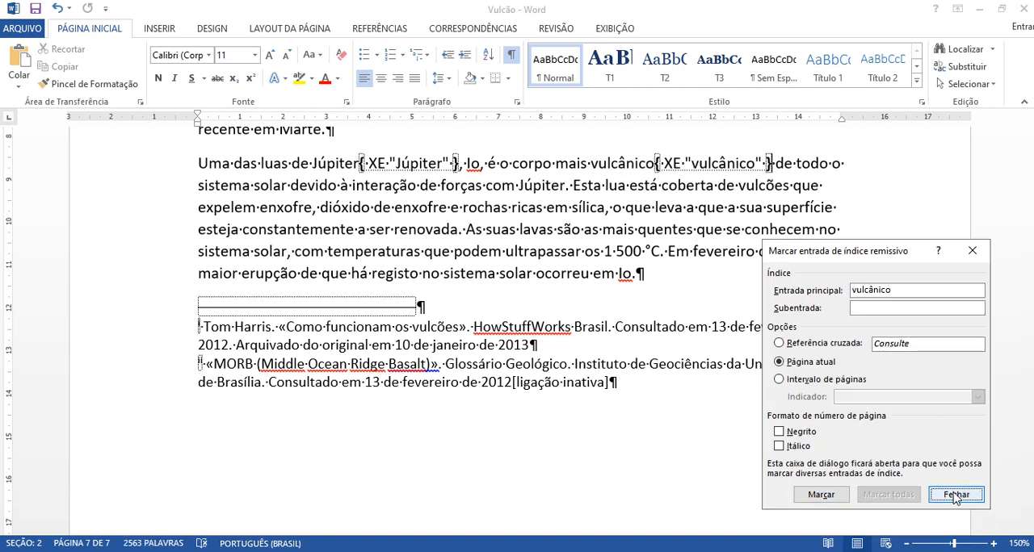
left_click(956, 494)
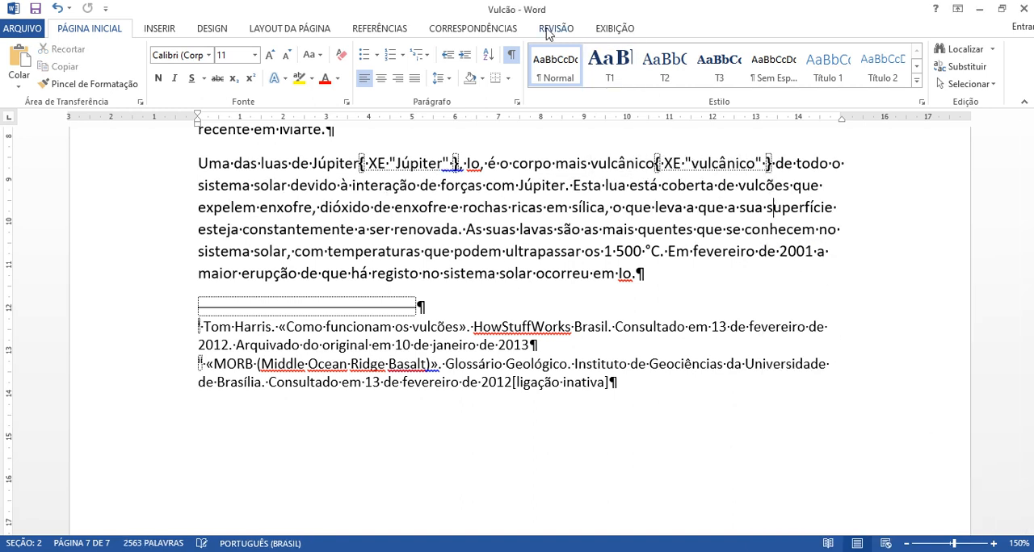
left_click(510, 54)
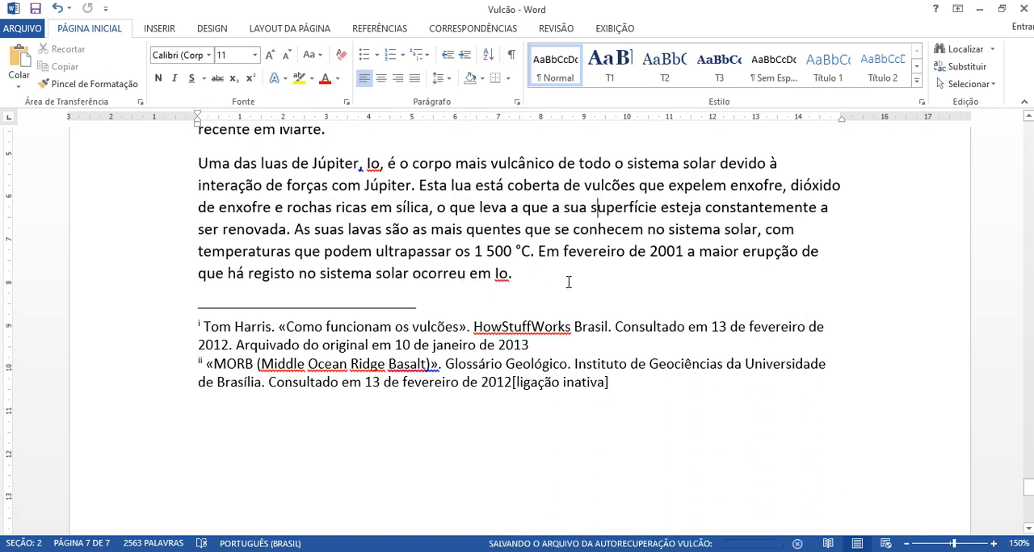
Step: Add a new paragraph reading "Índice Remissivo" after the last body paragraph of the document
left_click(648, 300)
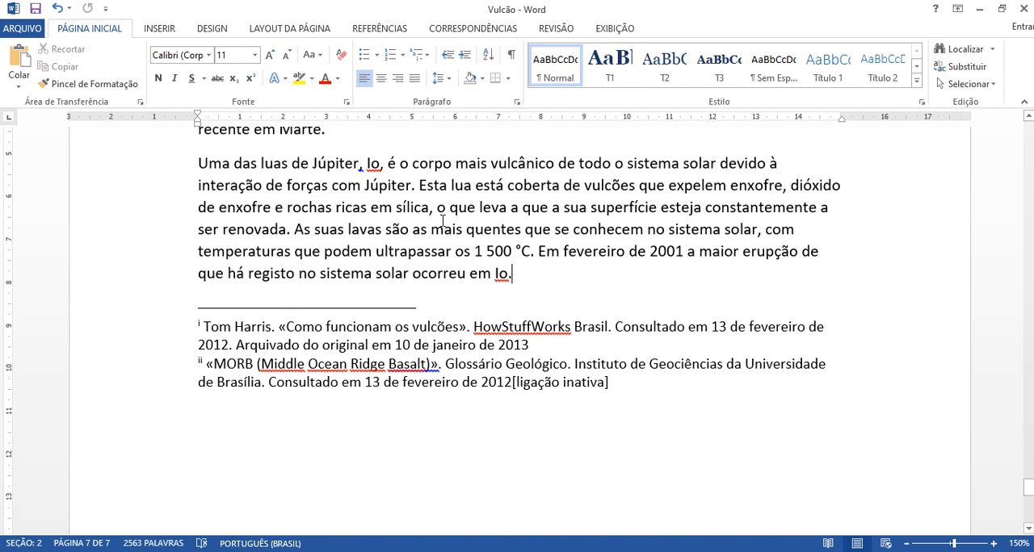
left_click(383, 30)
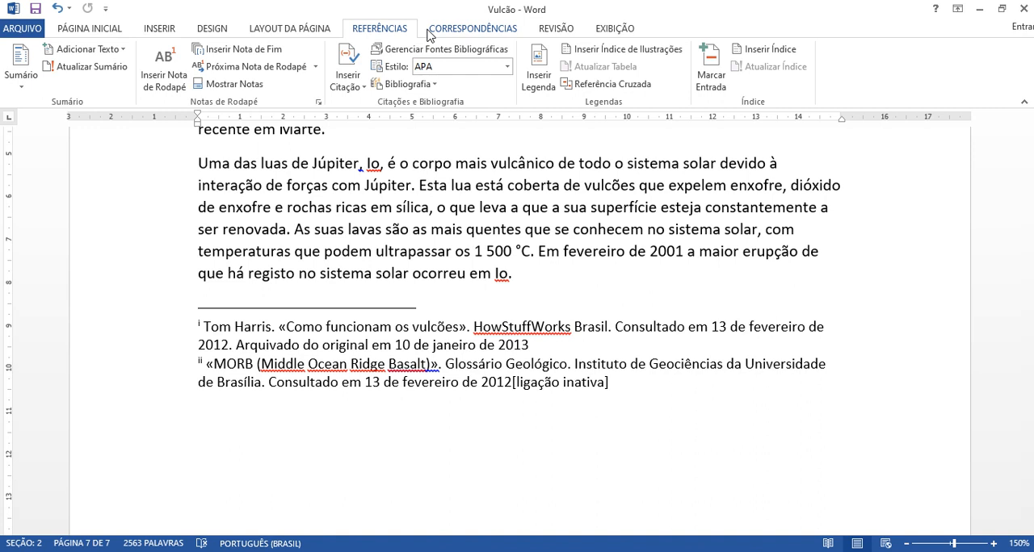
key("Return")
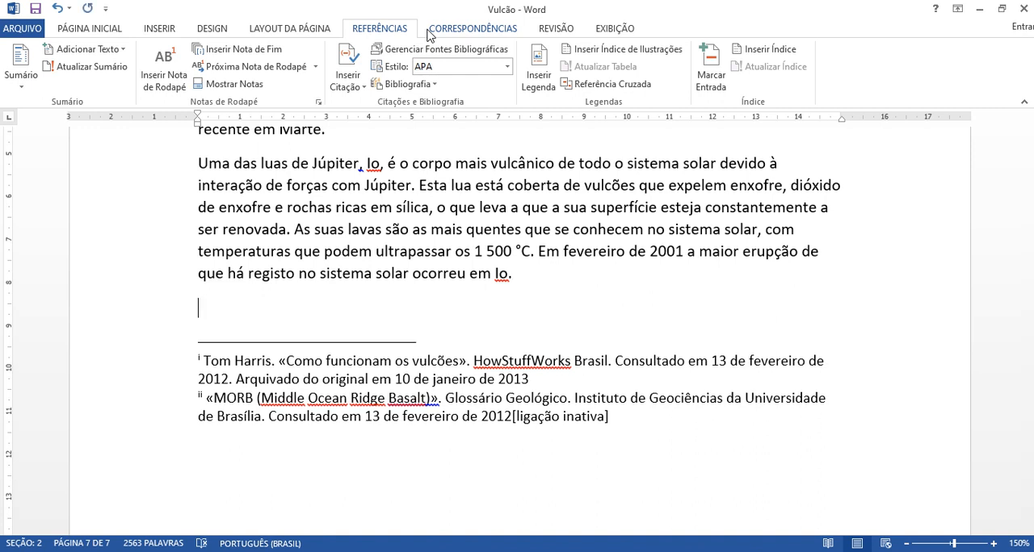
type("Índice Remissivo")
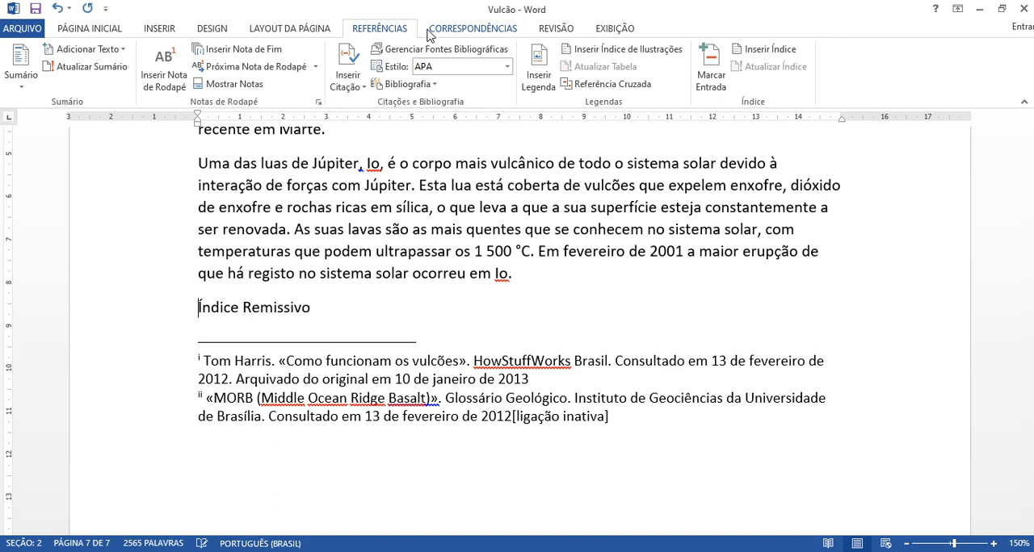
Step: Add an empty paragraph below "Índice Remissivo" and apply the T1 style to that title
key("shift+End")
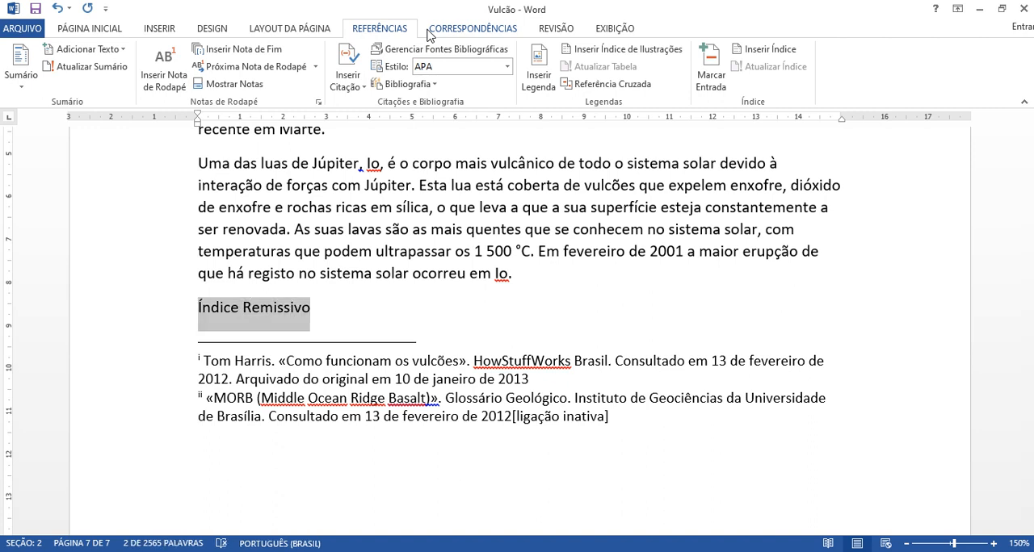
left_click(106, 31)
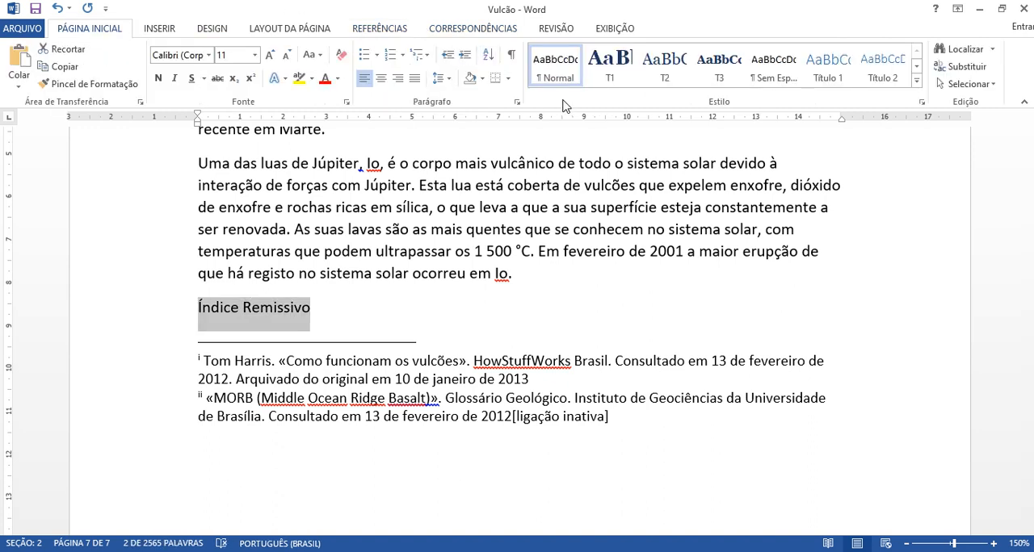
left_click(372, 310)
key("Return")
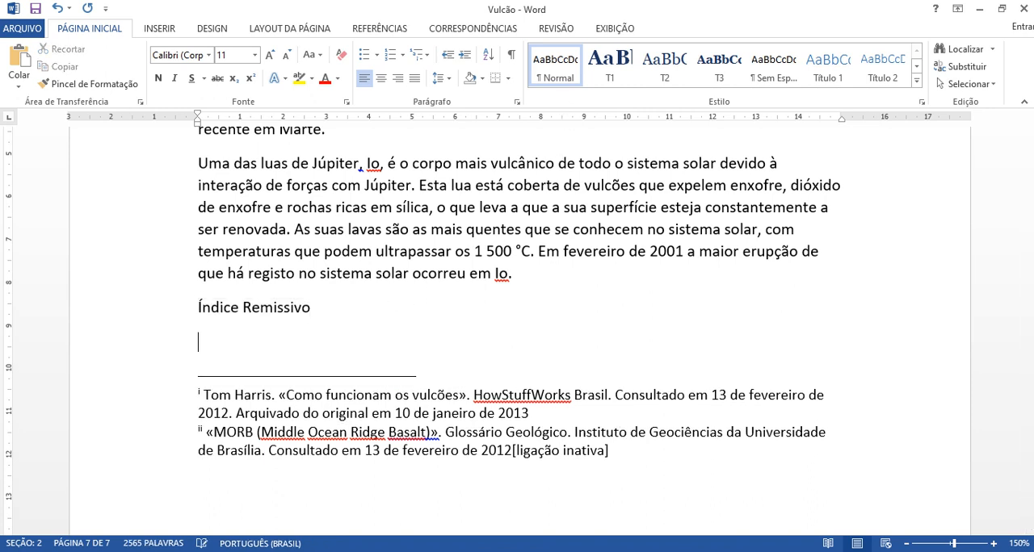
left_click(167, 312)
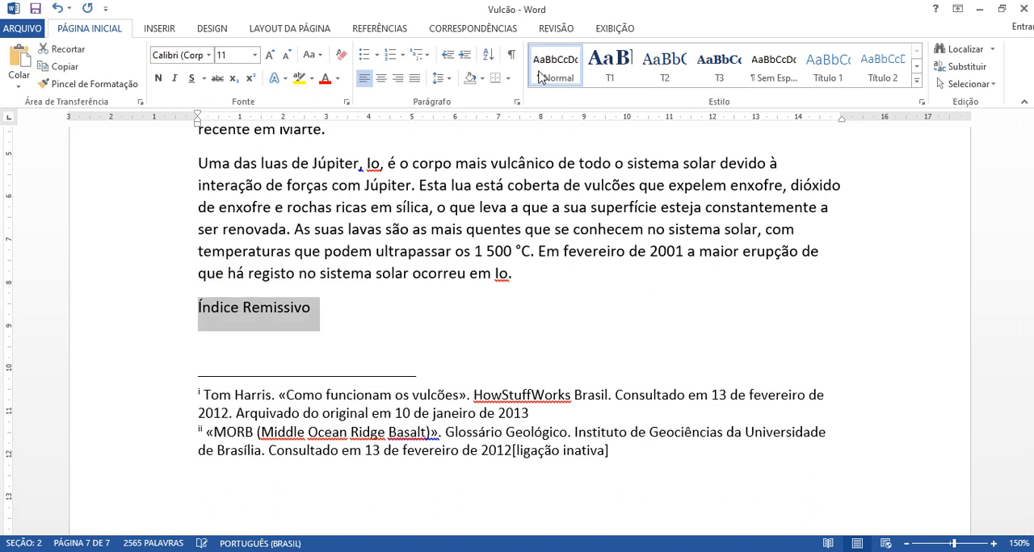
left_click(611, 77)
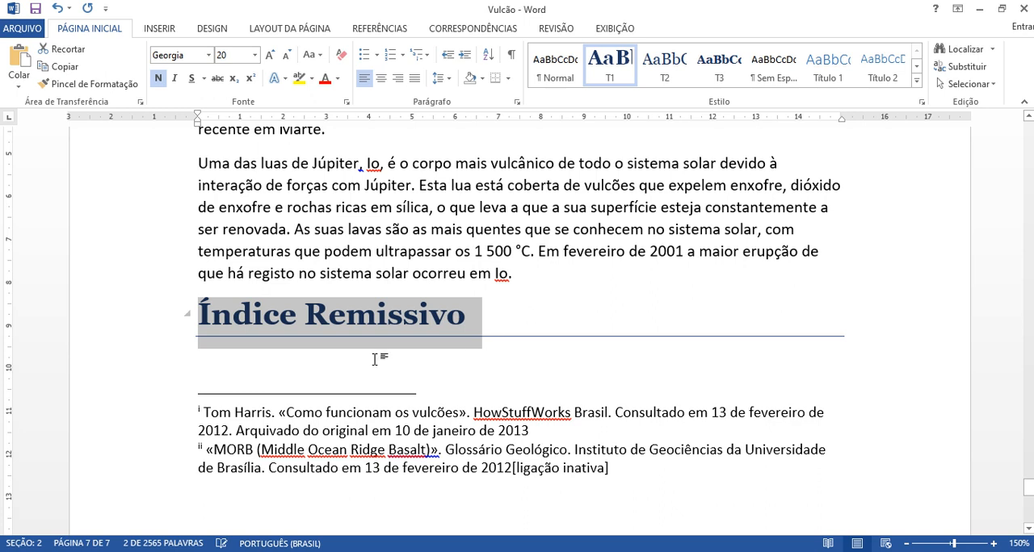
left_click(291, 370)
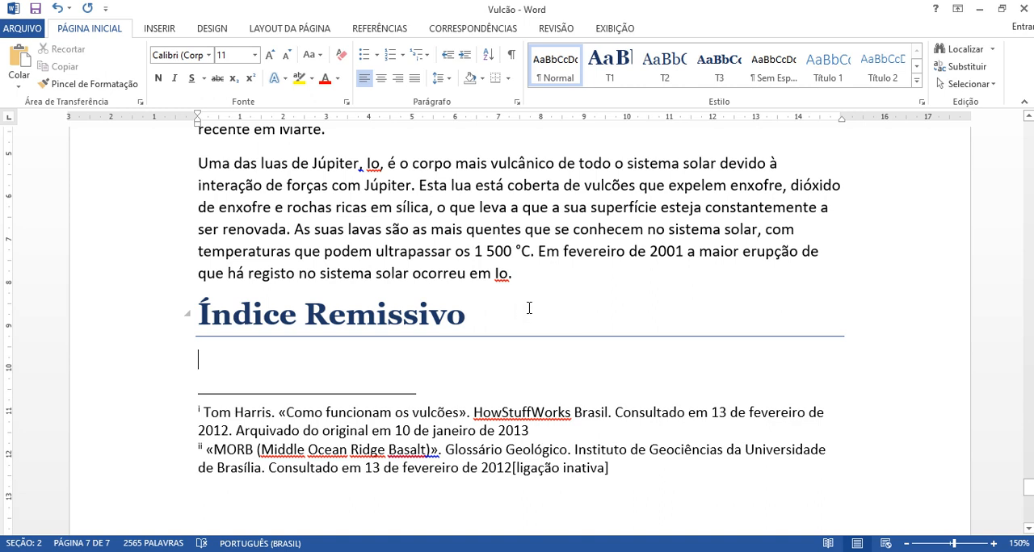
Step: Move the "Índice Remissivo" heading to a new page with a page break and delete the empty paragraph above it
key("Up")
key("Left")
key("ctrl+Return")
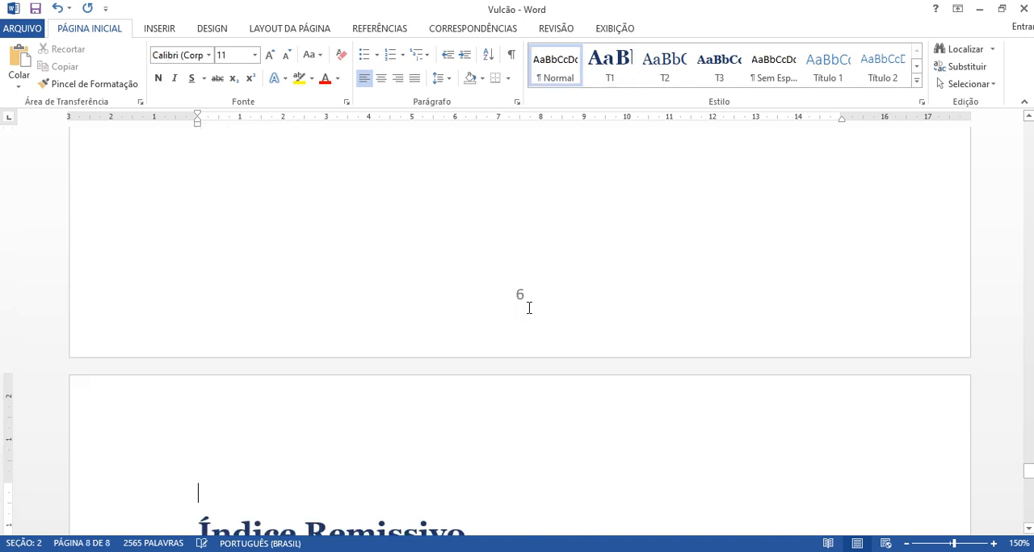
key("Delete")
scroll(379, 336, "down", 3)
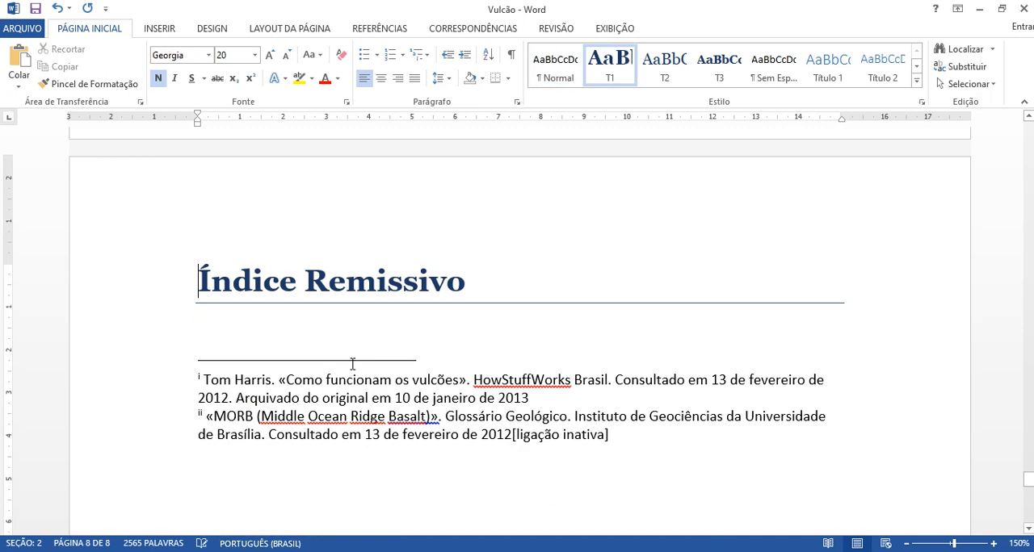
Step: Start inserting an index in the empty paragraph below the "Índice Remissivo" heading and set its number of columns to 3
left_click(262, 338)
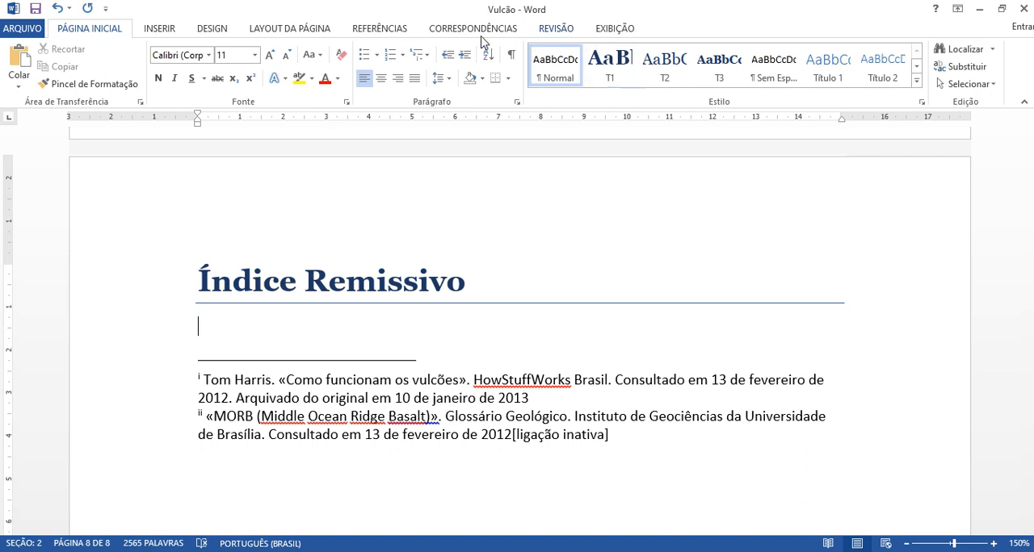
left_click(391, 32)
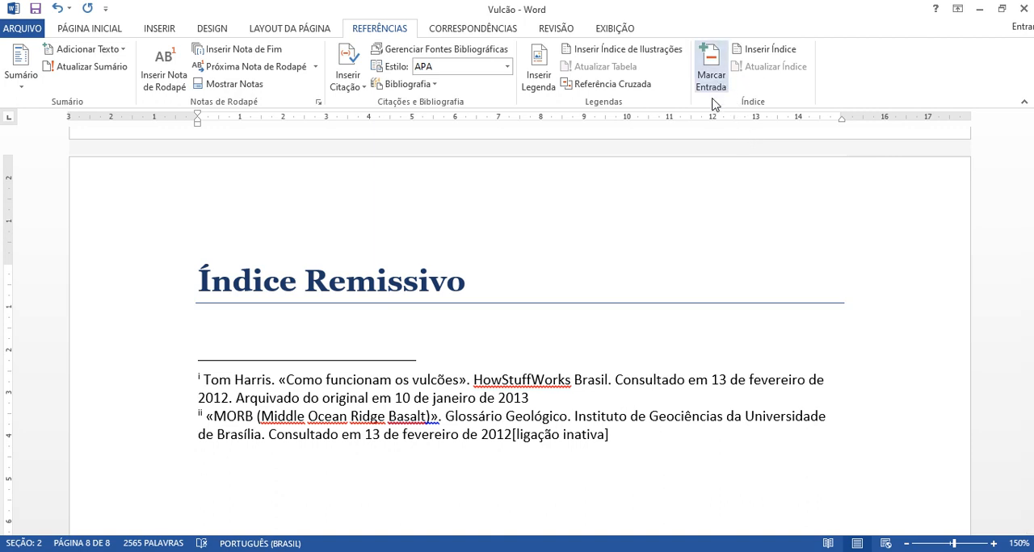
left_click(769, 50)
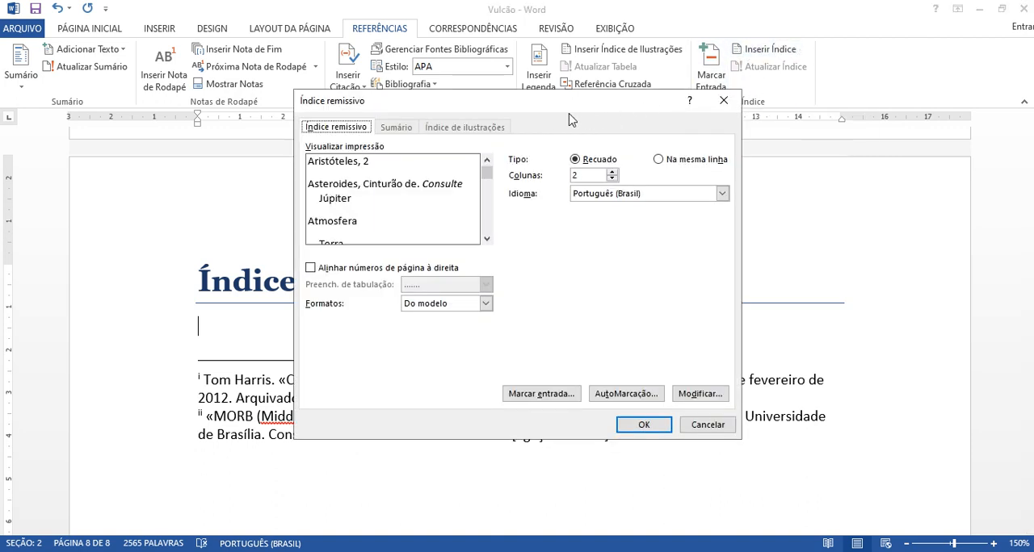
left_click_drag(535, 109, 669, 114)
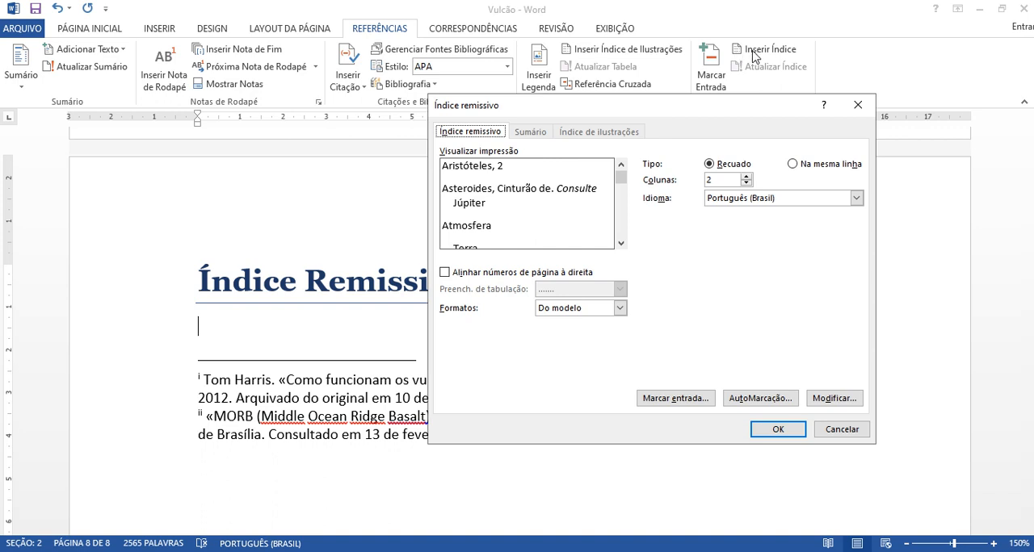
left_click_drag(715, 103, 704, 127)
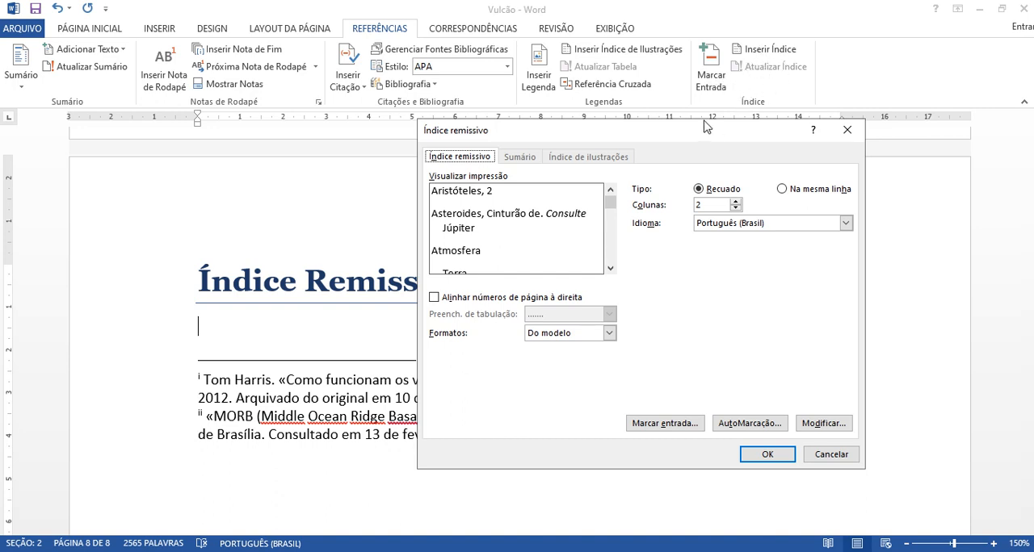
left_click_drag(683, 123, 678, 120)
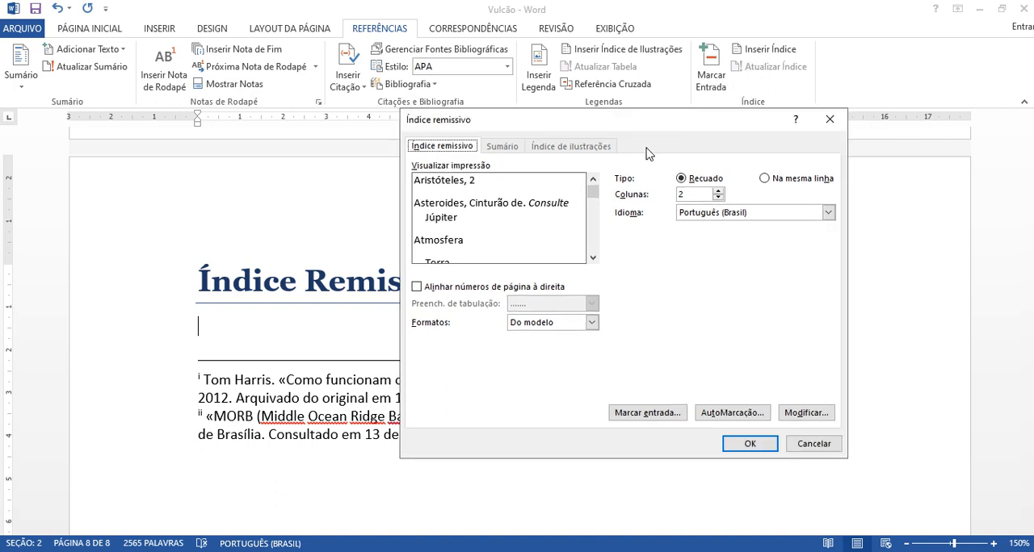
left_click(591, 323)
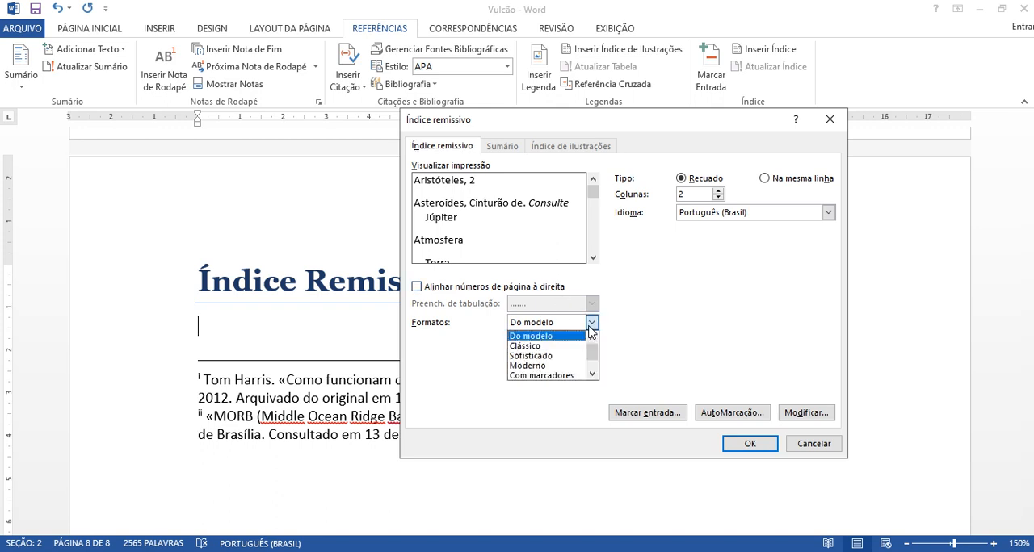
left_click(590, 323)
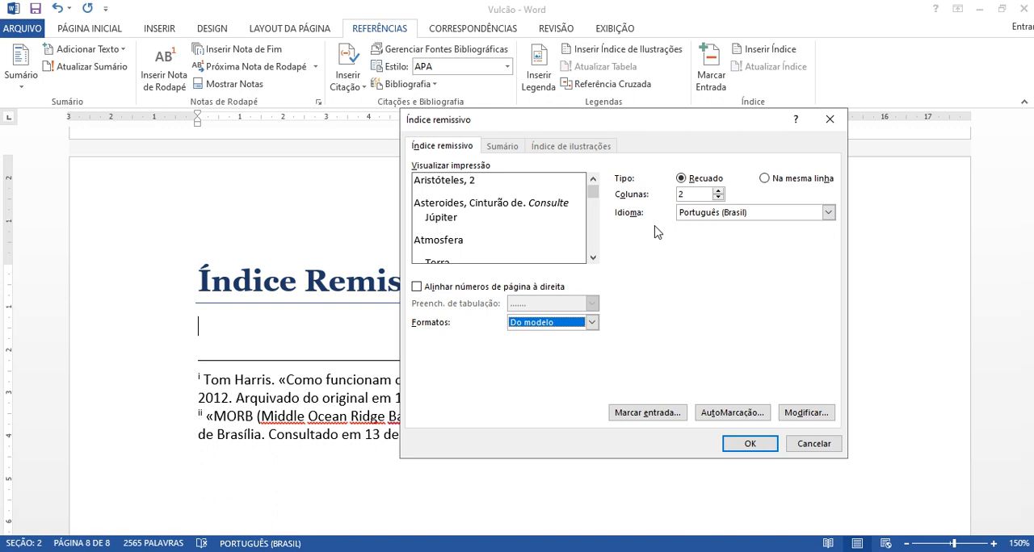
left_click(718, 191)
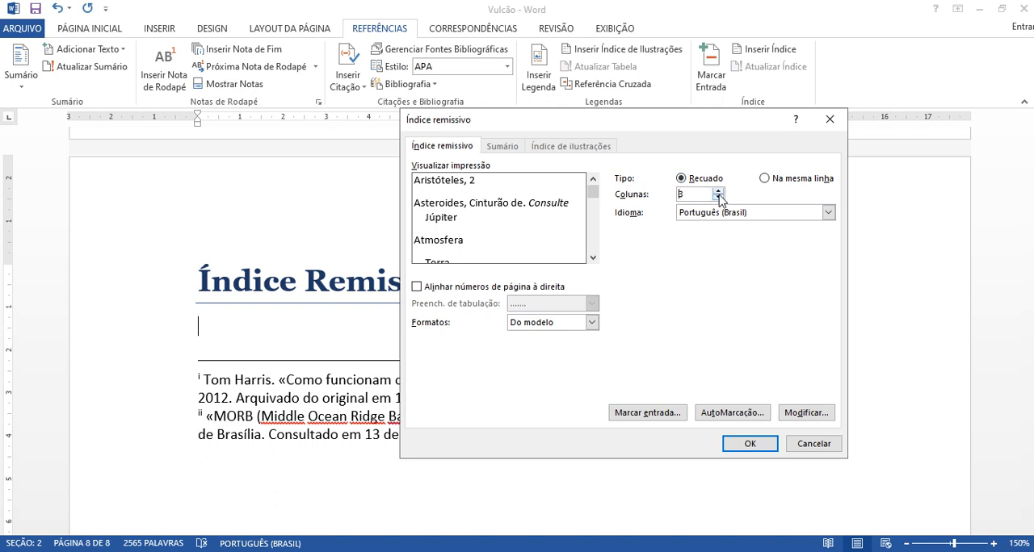
Step: Preview the available index formats from Clássico through Simples and return the format to Do modelo
left_click(558, 322)
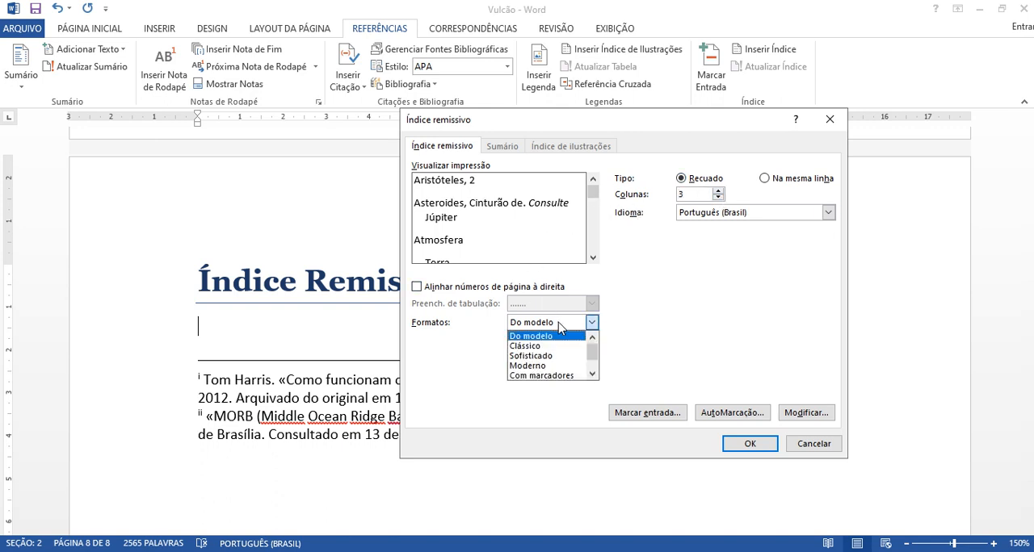
left_click(552, 346)
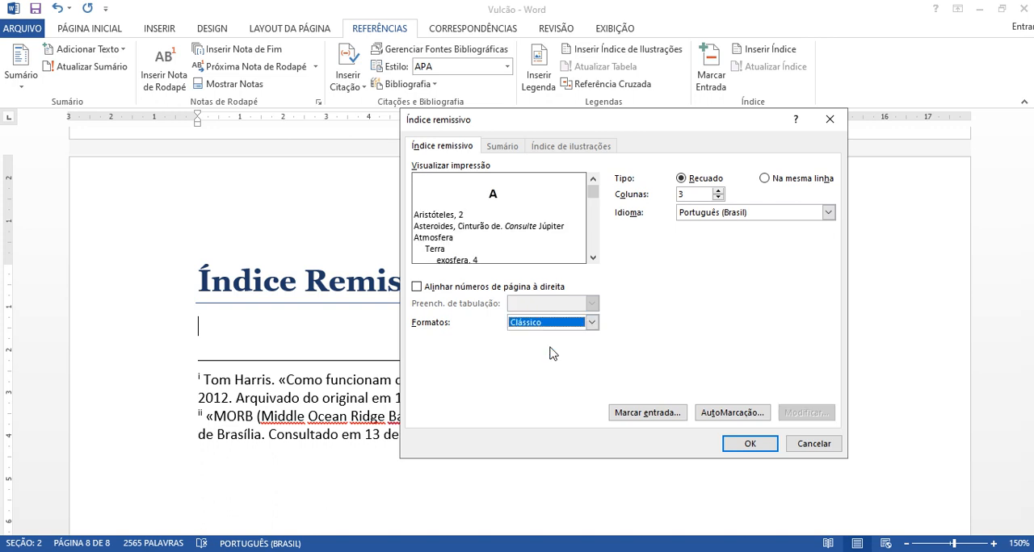
key("alt+Down")
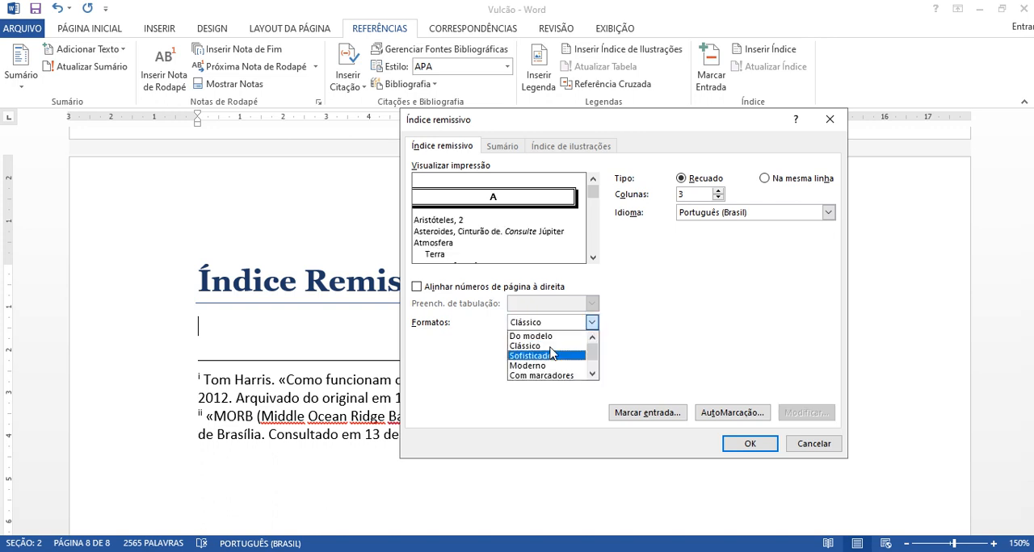
key("Down")
key("Down")
key("Down")
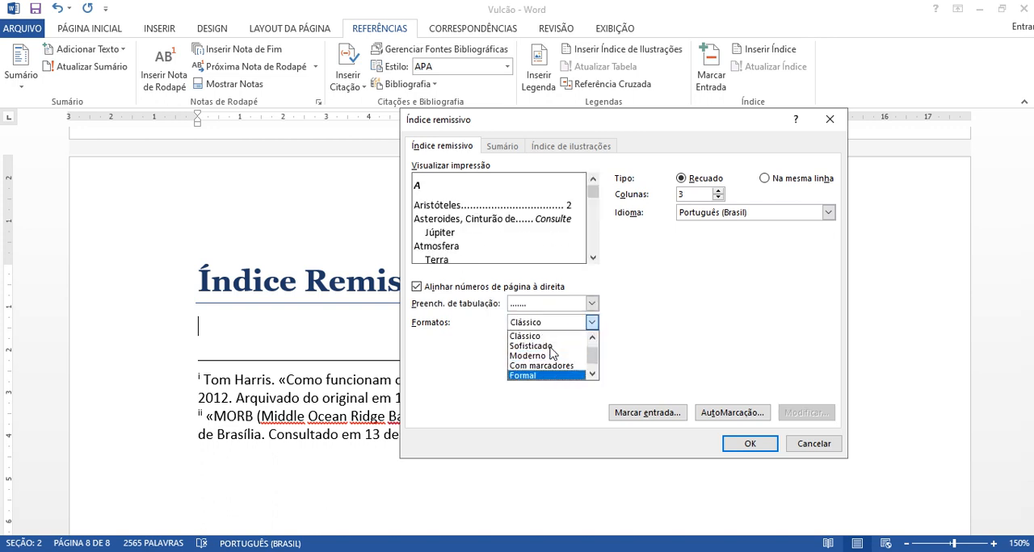
key("Down")
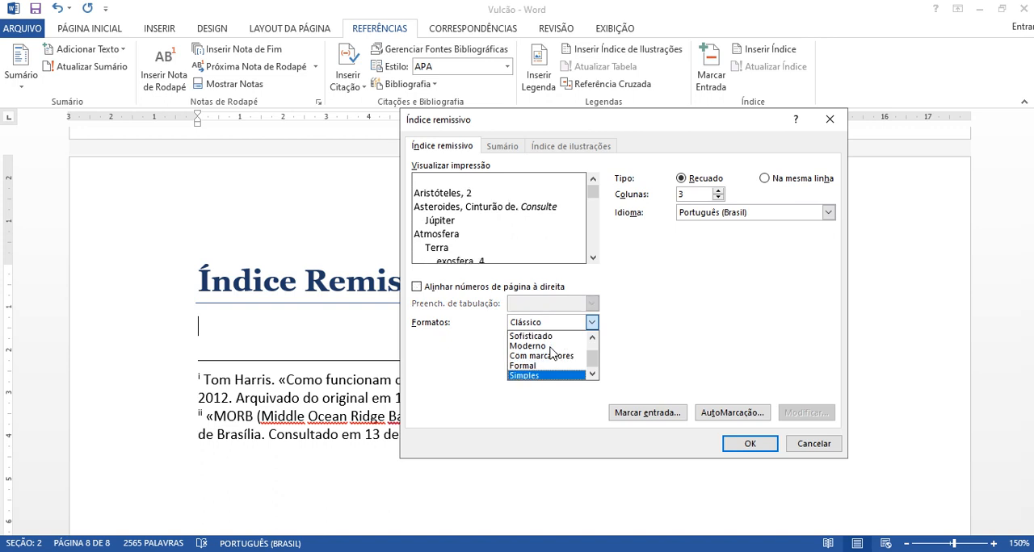
key("Up")
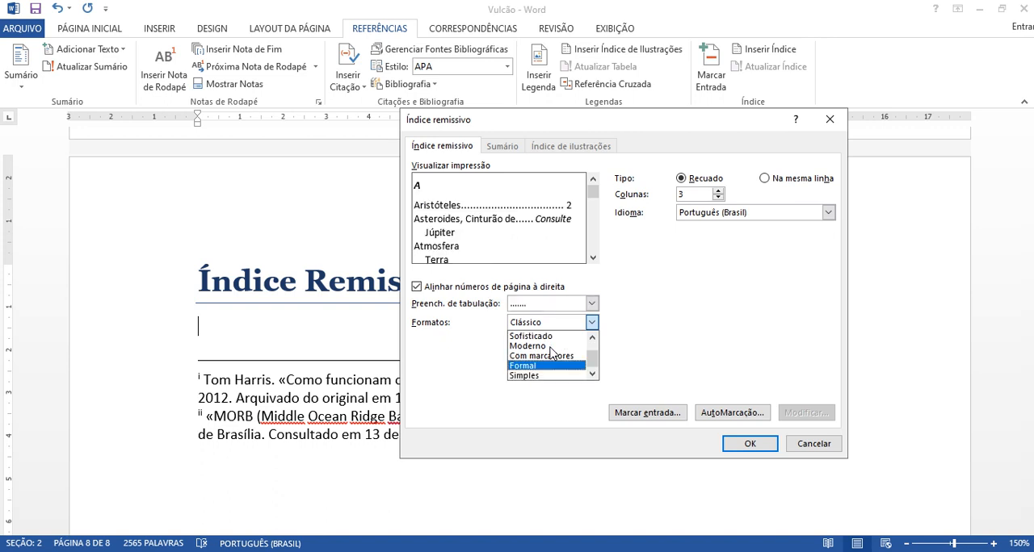
key("Up")
key("Up")
key("Up")
key("Up")
key("Up")
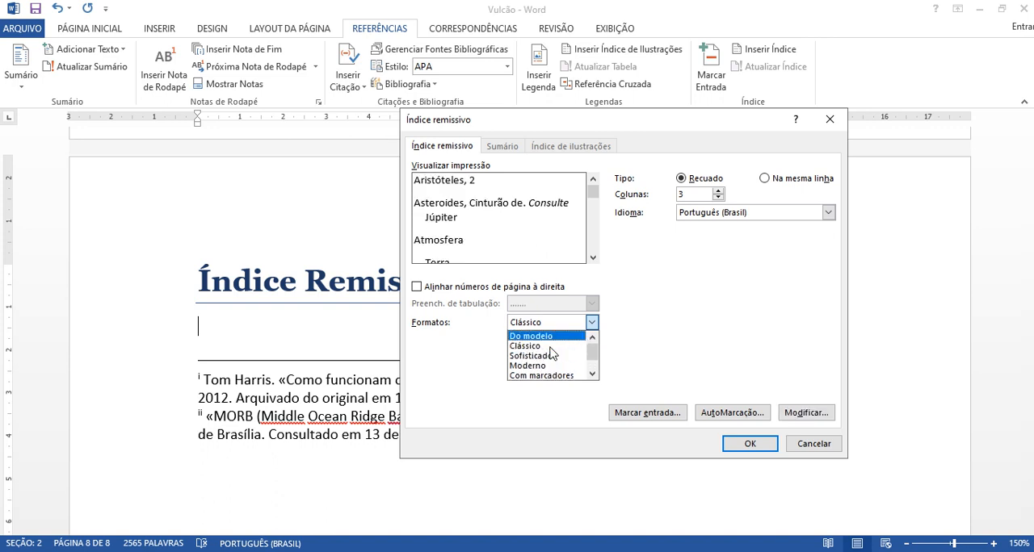
key("Down")
key("Up")
left_click(554, 337)
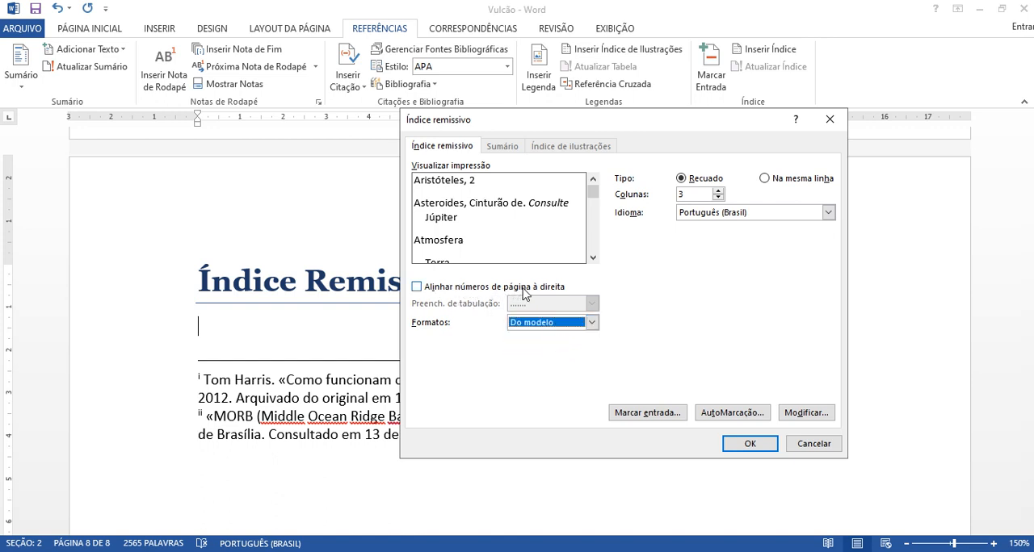
Step: Try right-aligned page numbers and the Na mesma linha index type, comparing each in the print preview
left_click(443, 292)
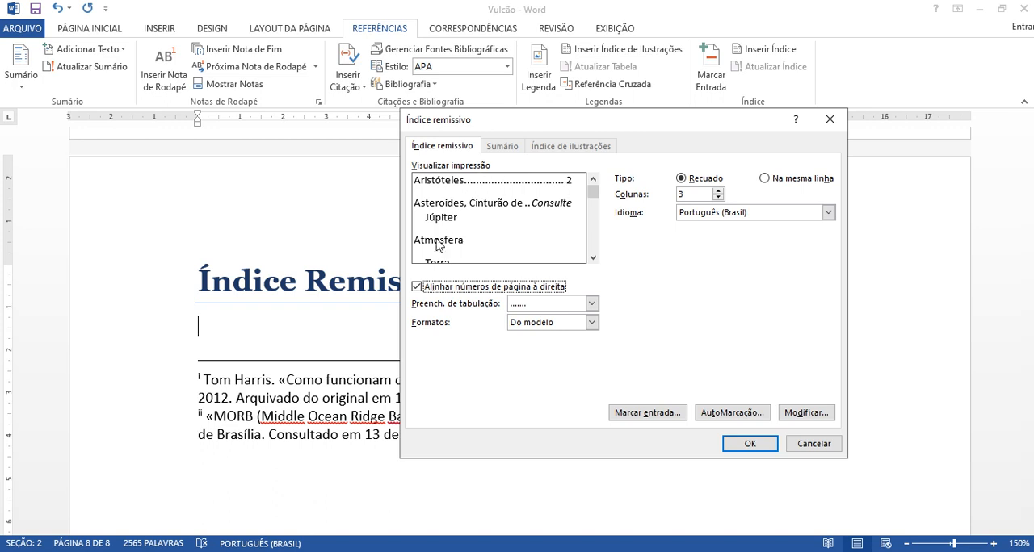
left_click(417, 287)
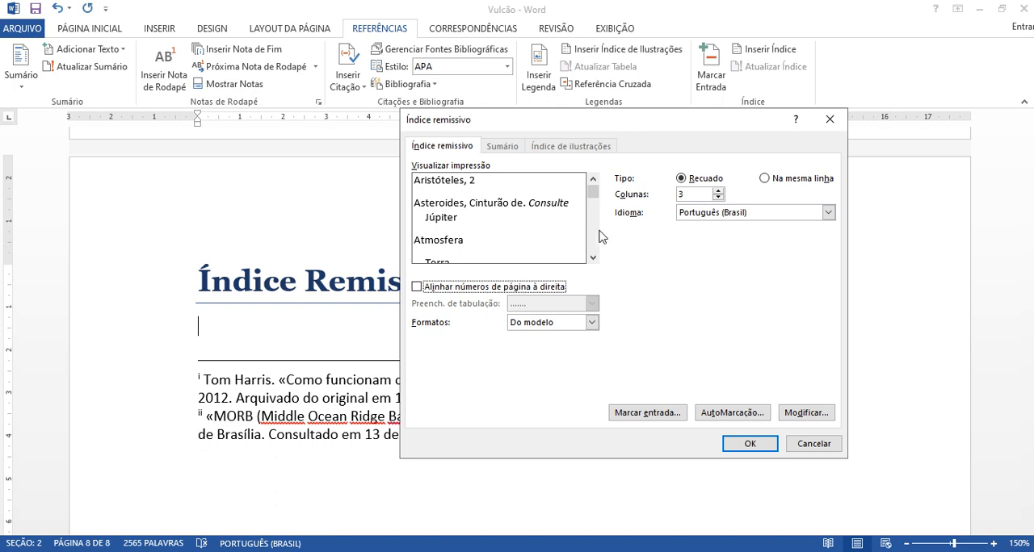
left_click(765, 179)
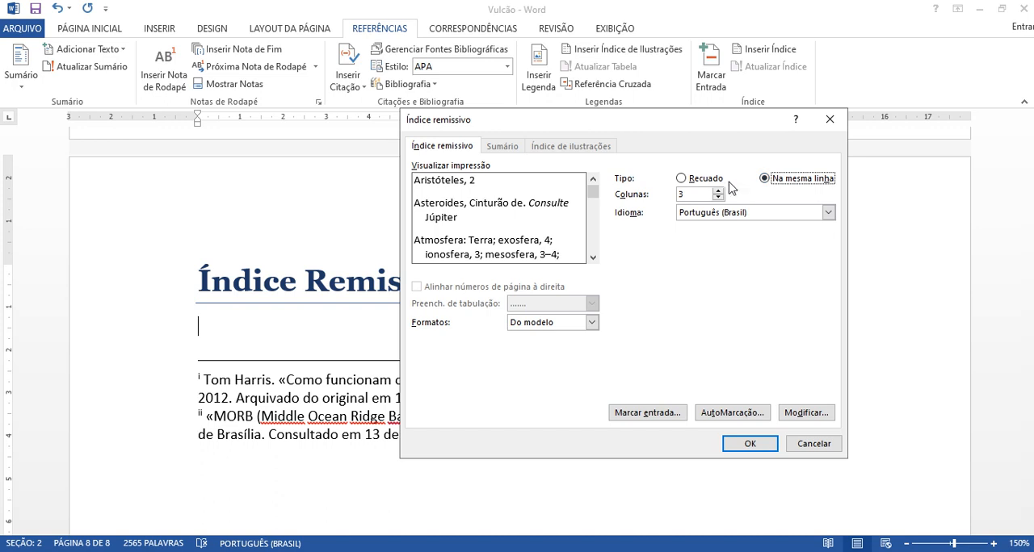
left_click(702, 179)
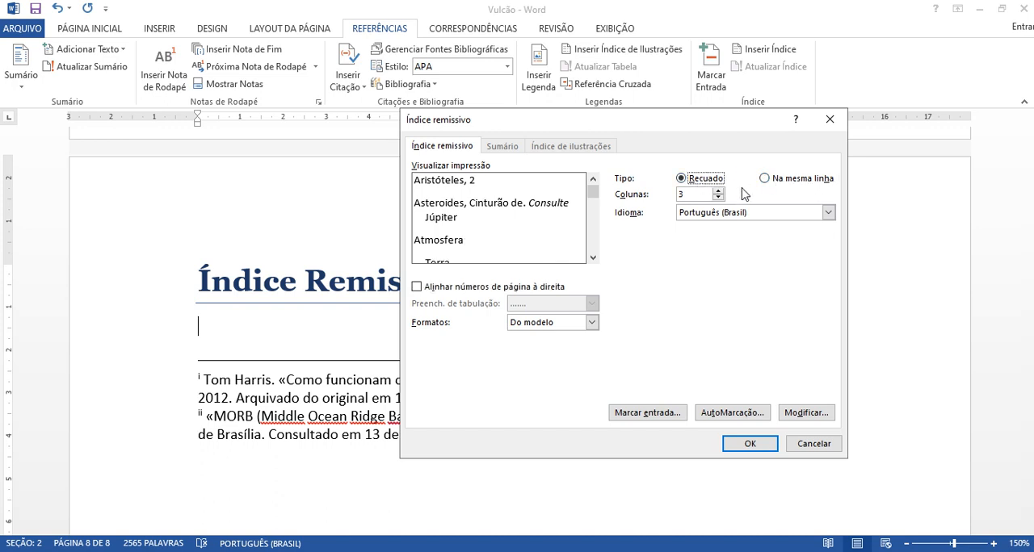
left_click(794, 179)
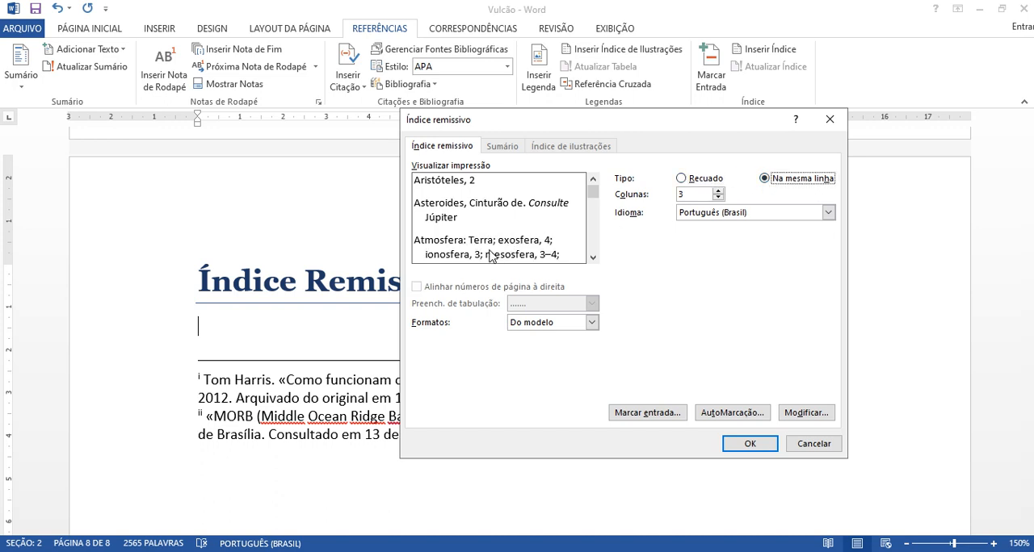
Step: Set the index type to Recuado and insert the index below the "Índice Remissivo" heading
left_click(681, 179)
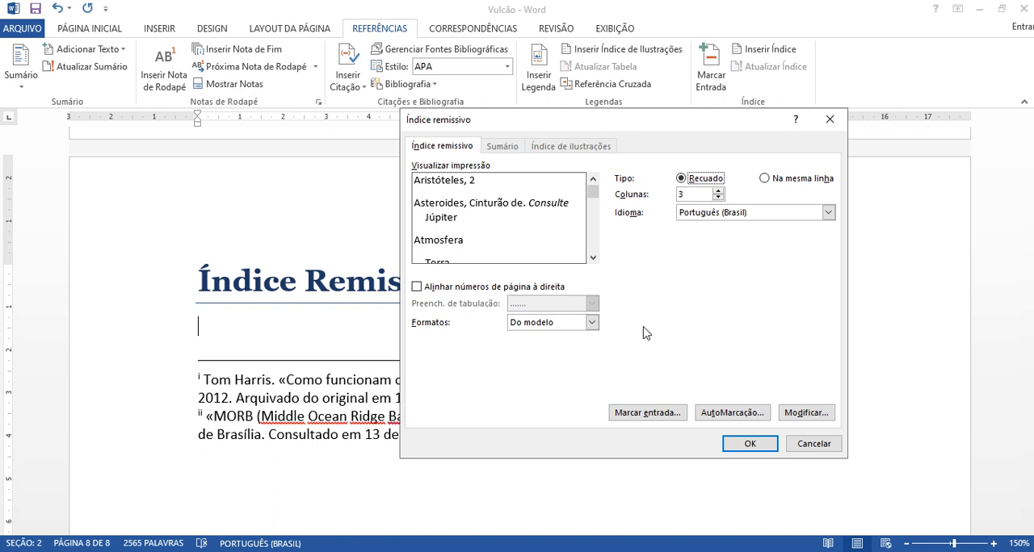
left_click(748, 444)
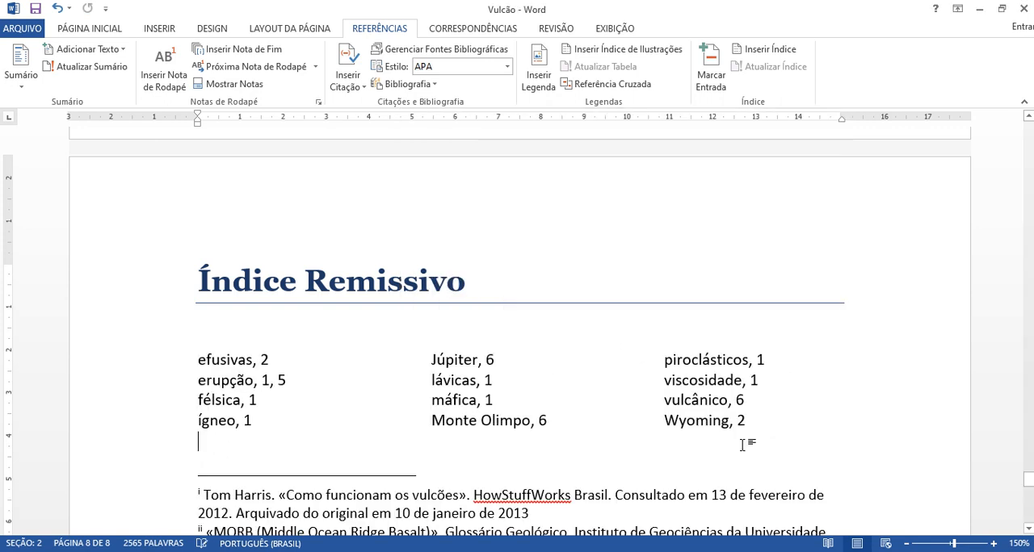
left_click(284, 360)
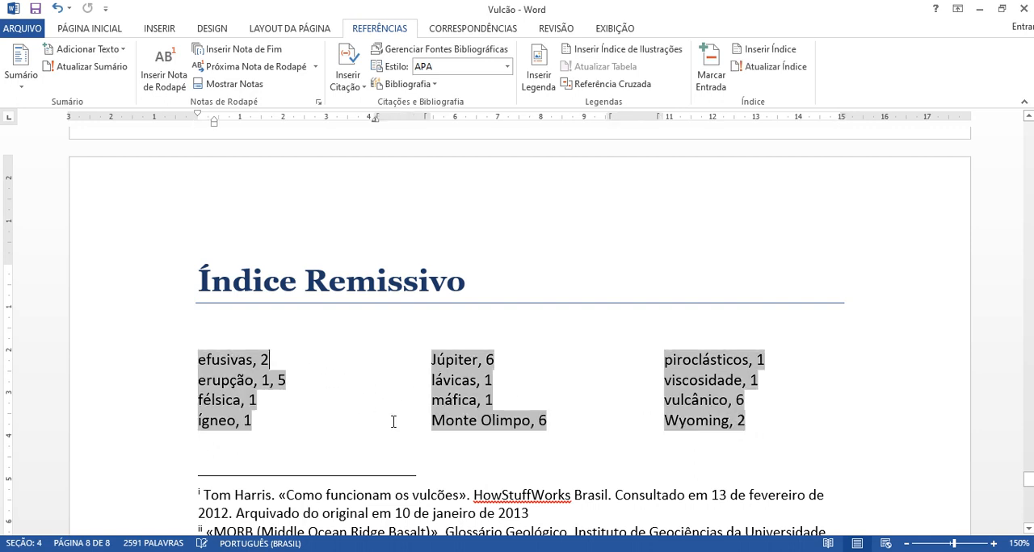
left_click(794, 416)
left_click(299, 281)
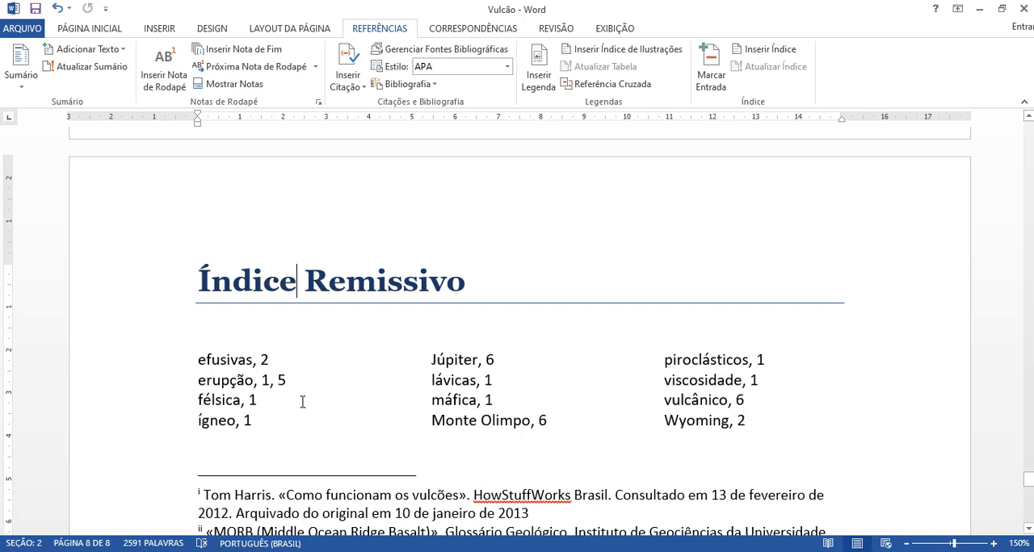
left_click(237, 381)
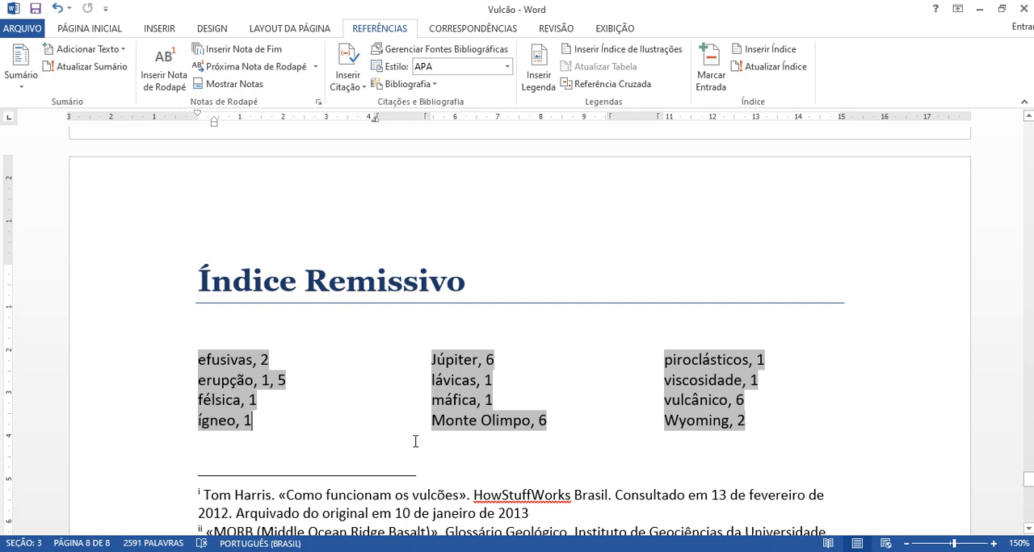
left_click(466, 271)
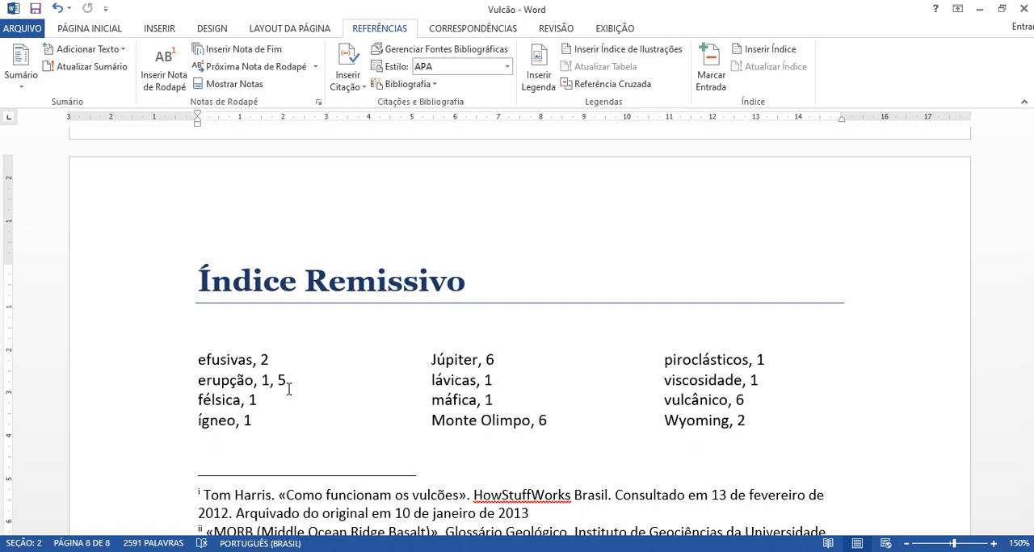
left_click(248, 335)
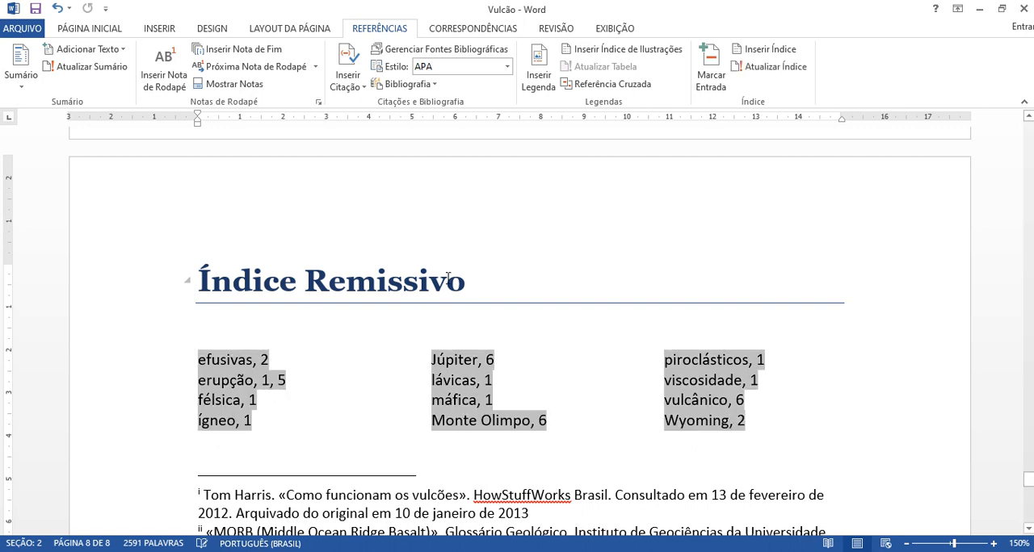
left_click(478, 275)
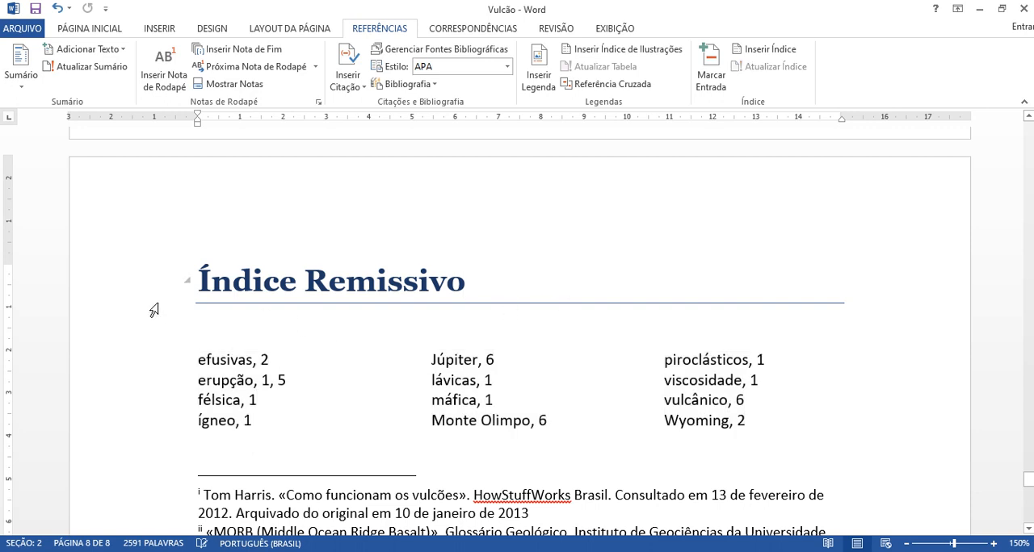